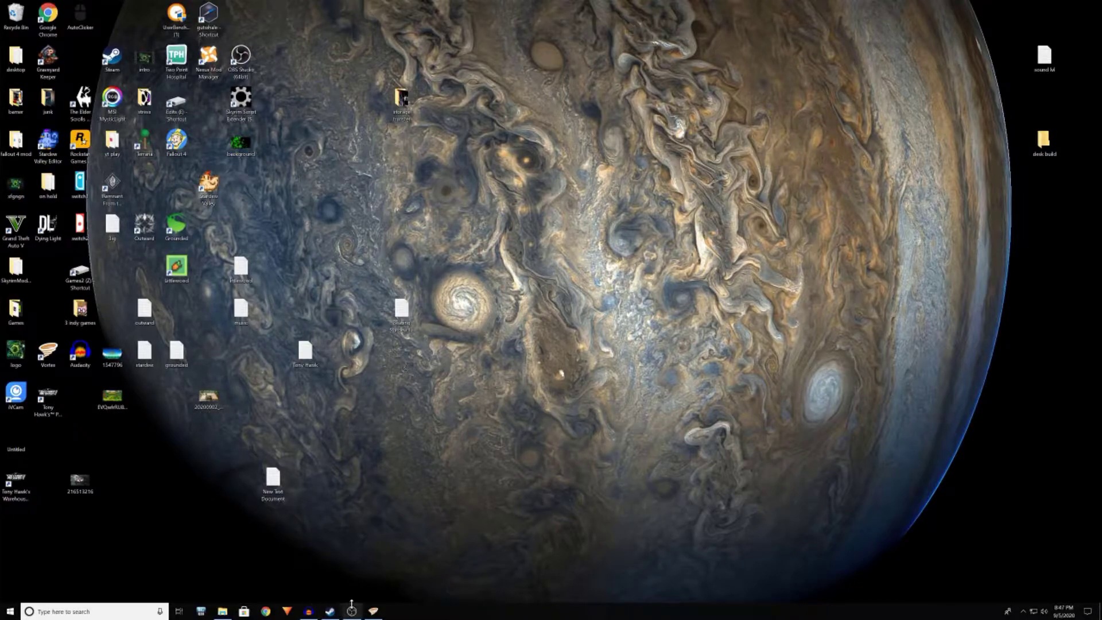
# Search Google for "stardew valley mods" in Chrome and open the Stardew Valley Nexus mods site from the results.
pyautogui.click(265, 611)
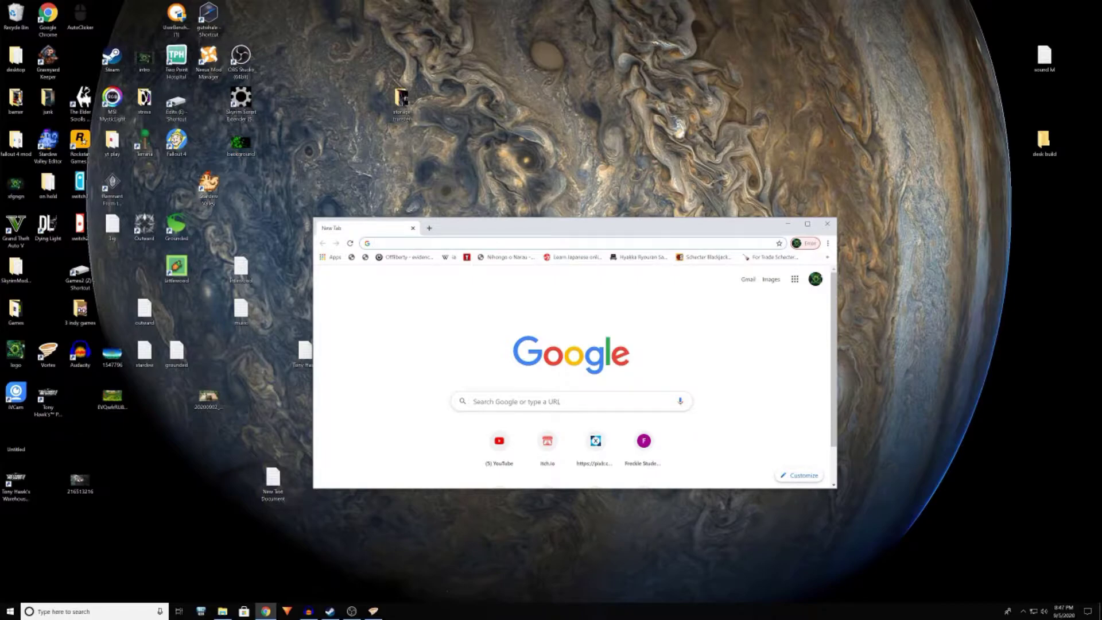
pyautogui.click(492, 396)
pyautogui.write('star')
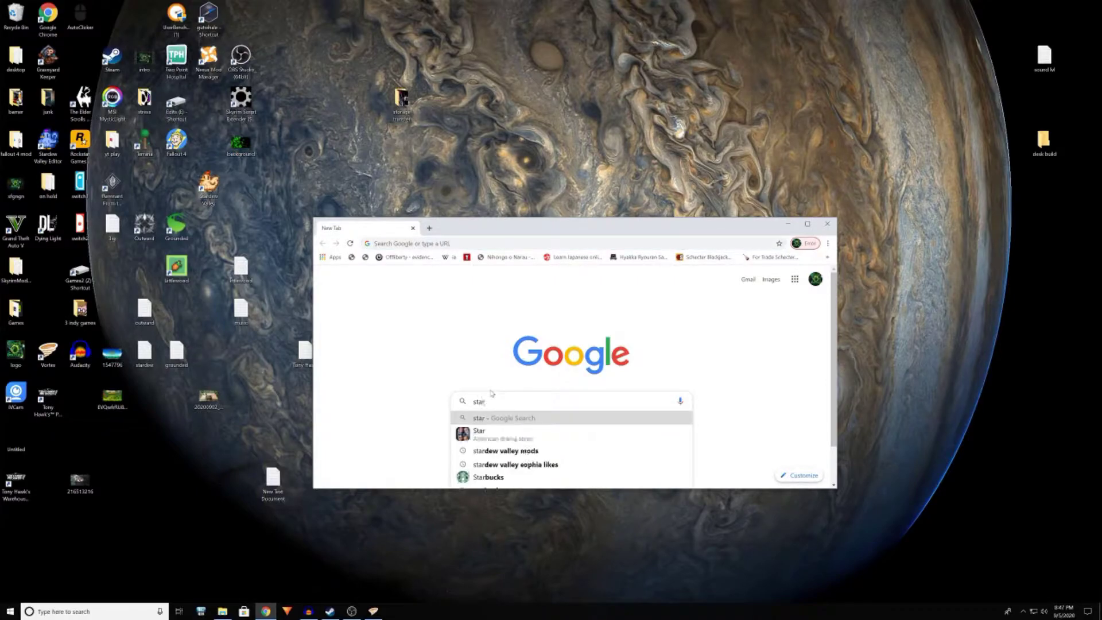
pyautogui.press('Down')
pyautogui.press('Down')
pyautogui.press('Return')
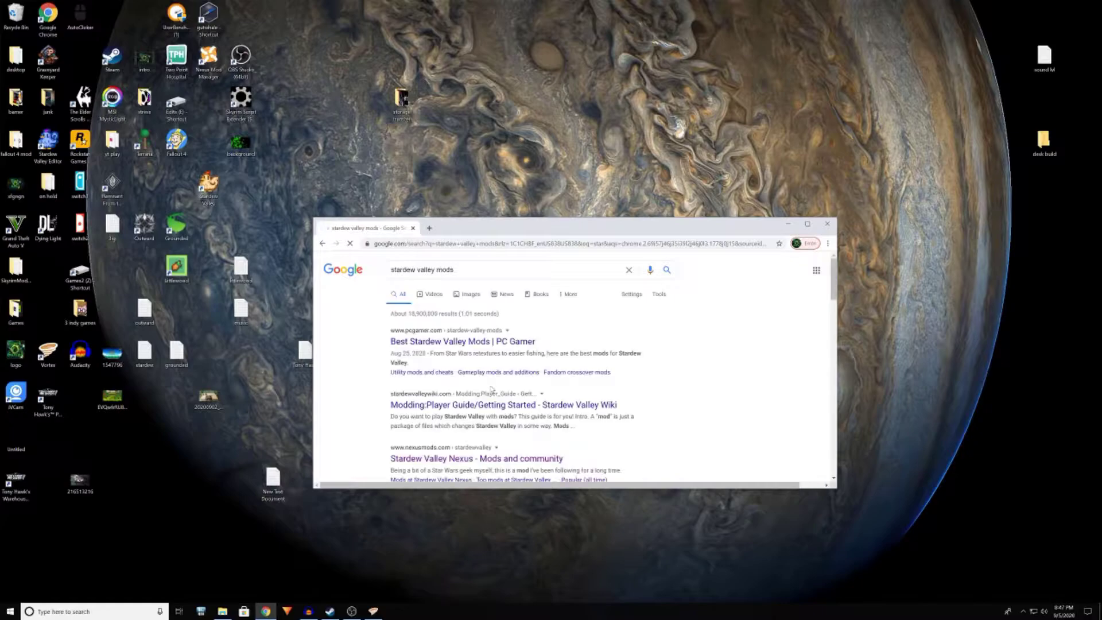
pyautogui.scroll(-1, 492, 393)
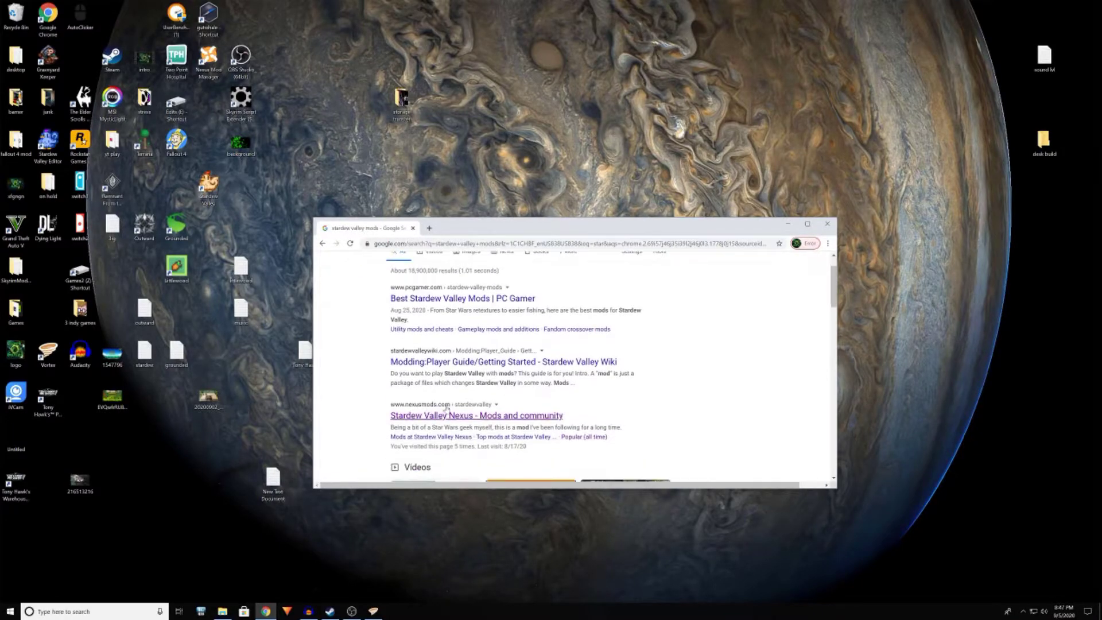
pyautogui.click(459, 419)
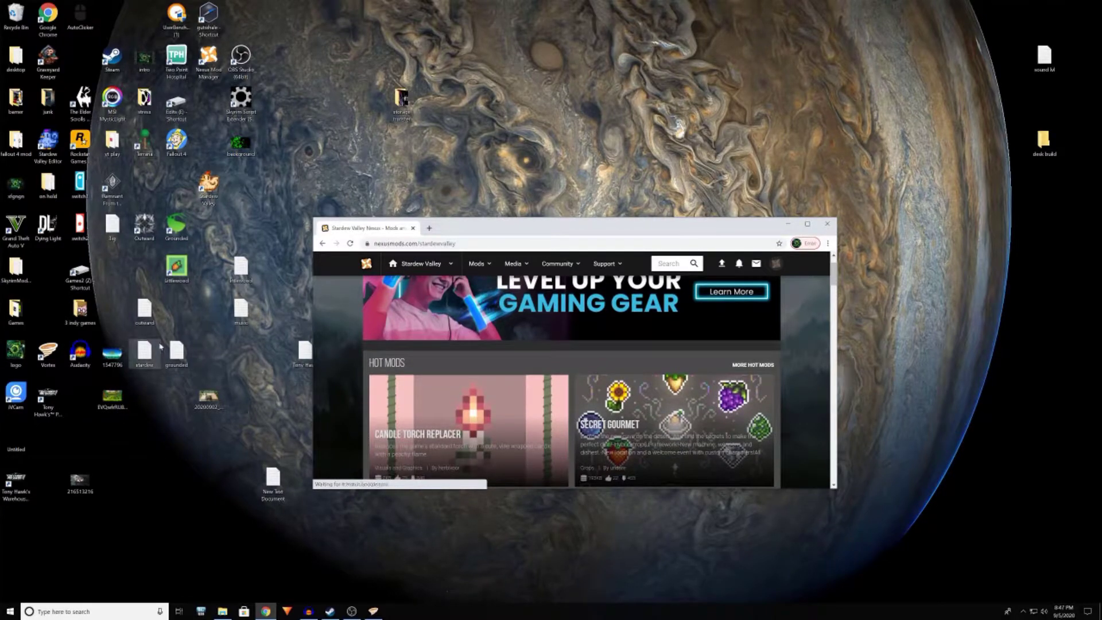
# Check the Vortex dashboard briefly, and browse the mod and media sections of the Stardew Valley Nexus page.
pyautogui.click(372, 612)
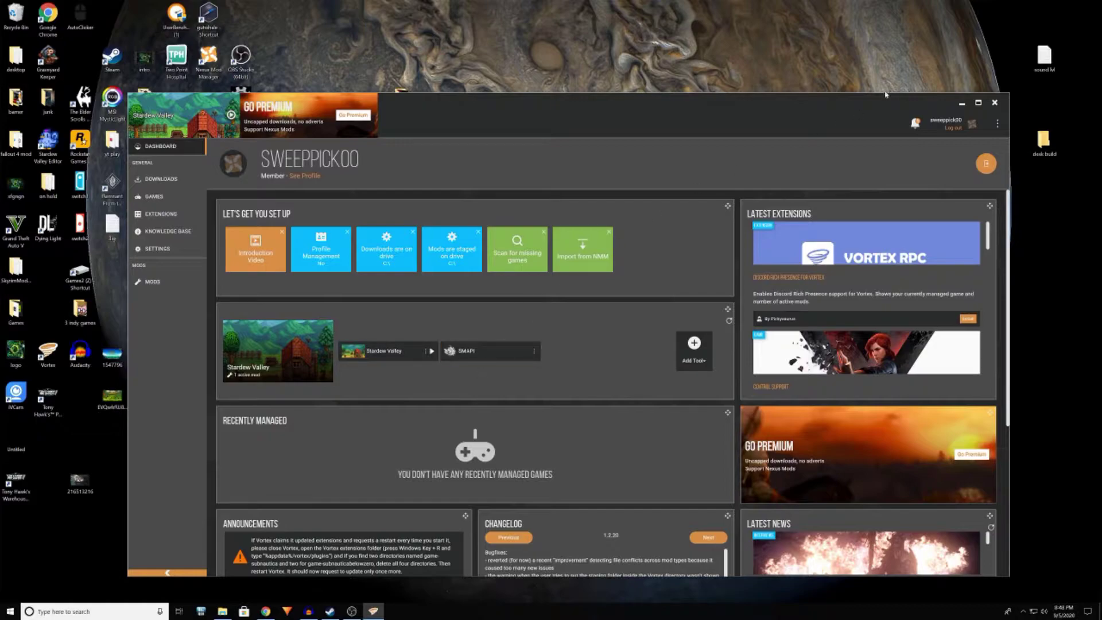
pyautogui.click(961, 105)
pyautogui.scroll(-3, 492, 373)
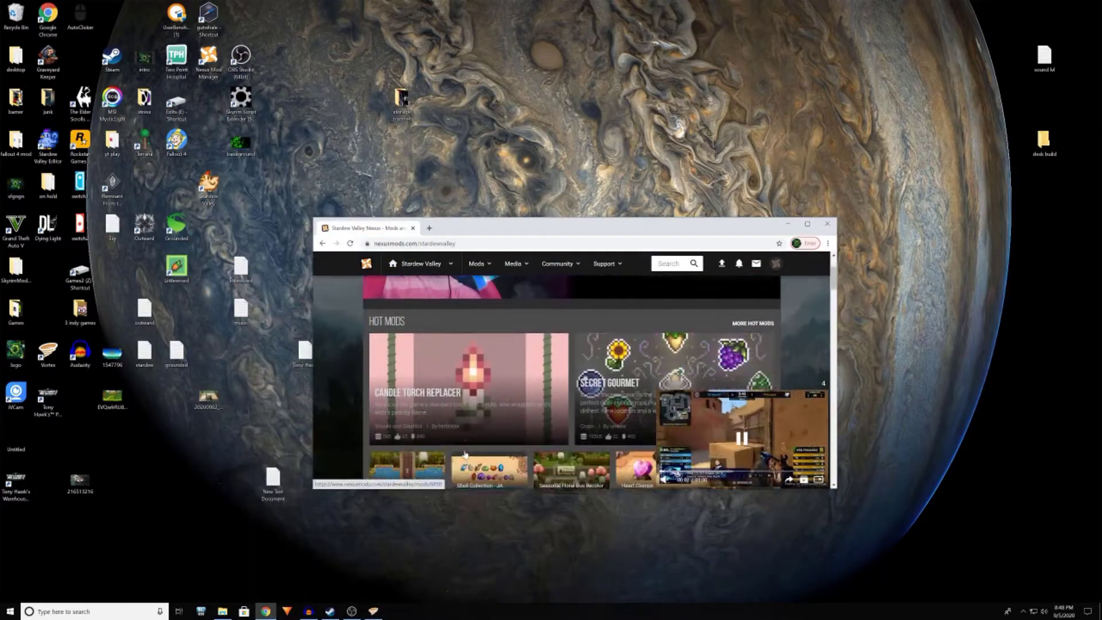
pyautogui.scroll(-5, 493, 373)
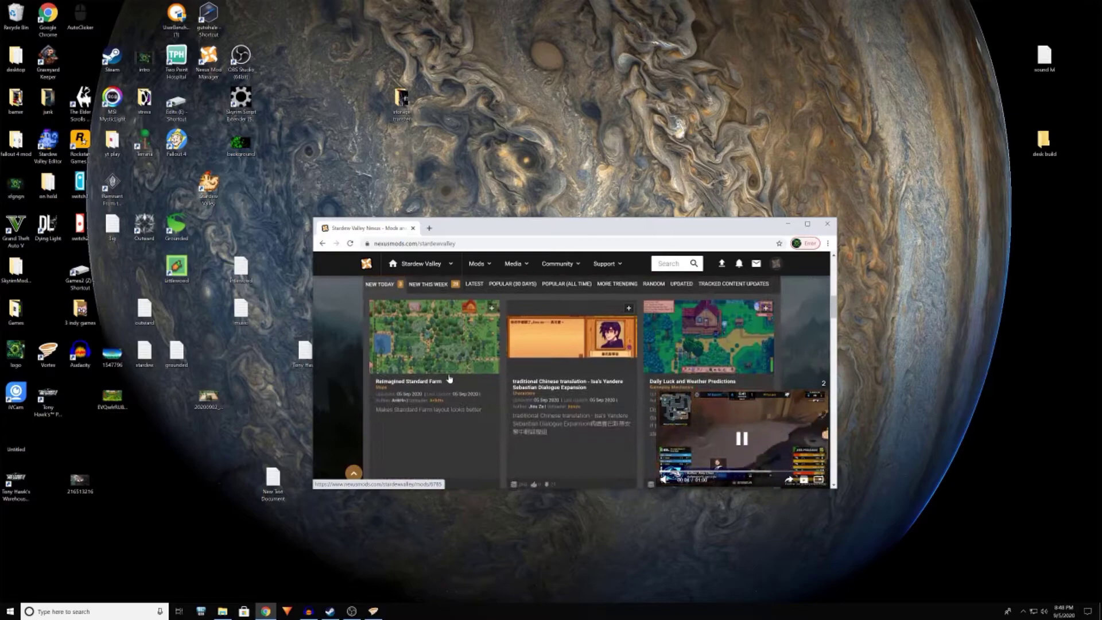
pyautogui.scroll(-3, 452, 375)
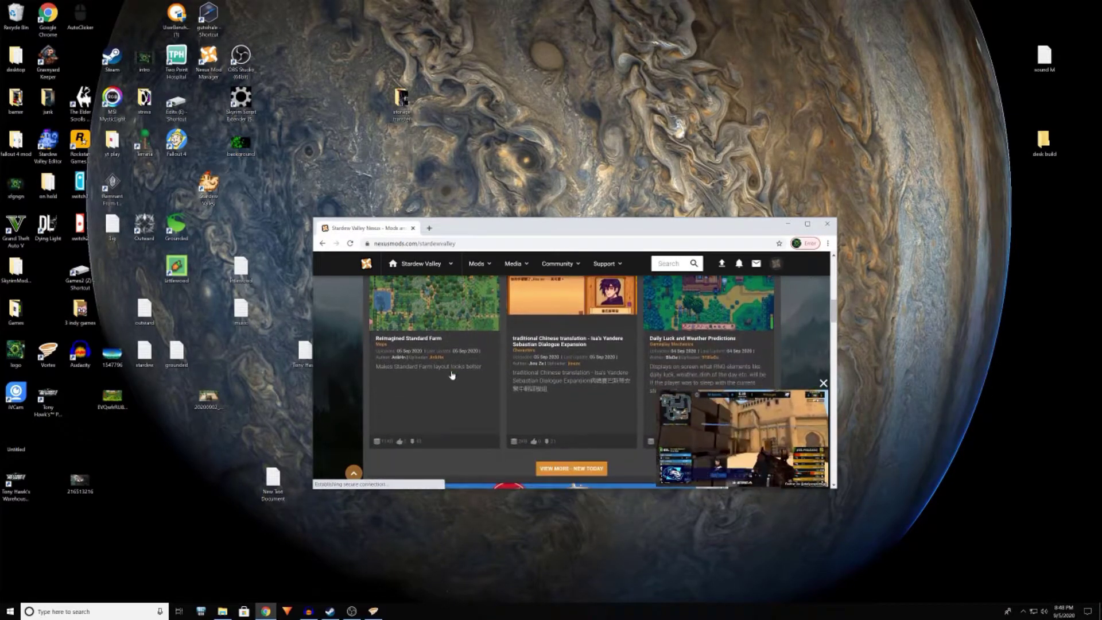
pyautogui.scroll(-3, 451, 375)
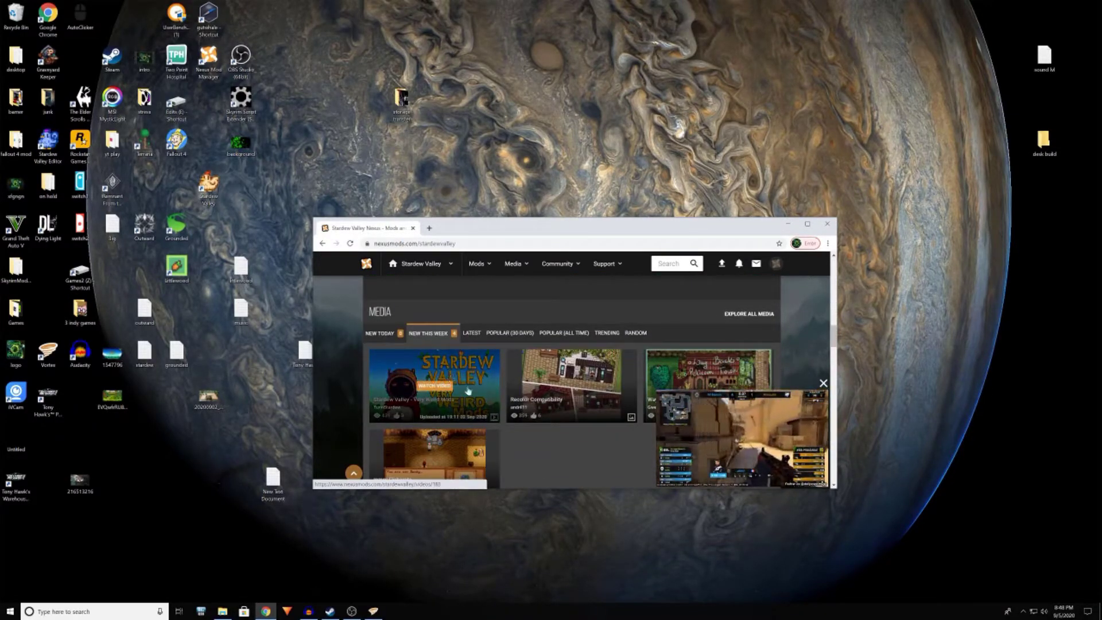
pyautogui.scroll(-2, 529, 412)
pyautogui.scroll(5, 529, 412)
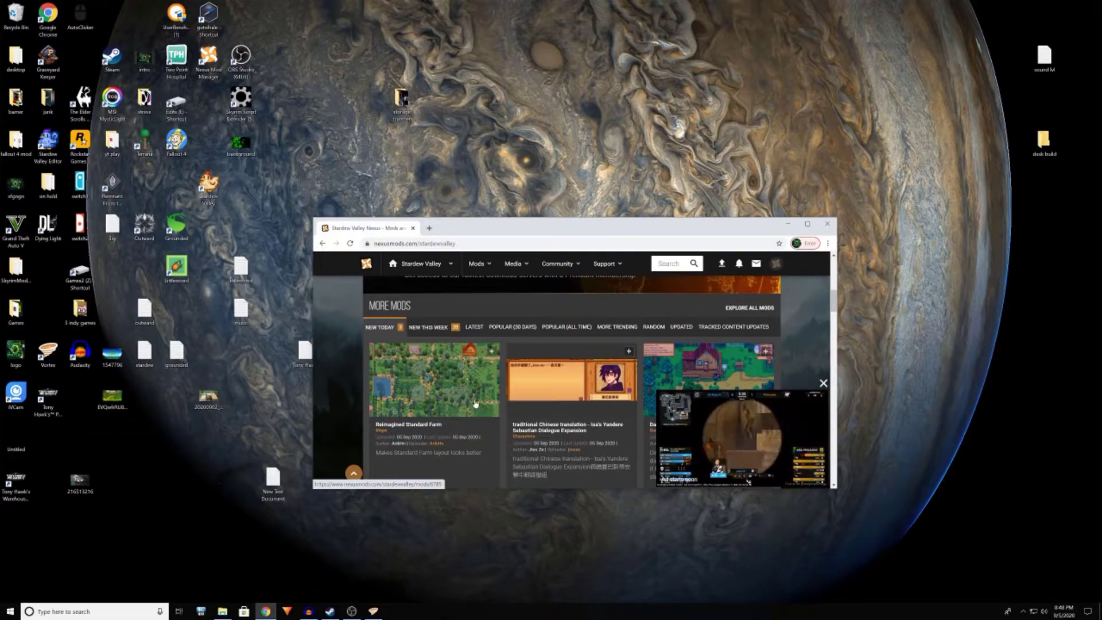
# Show the mods that are new this week and open the Strawberry Dress Penny mod page.
pyautogui.click(428, 327)
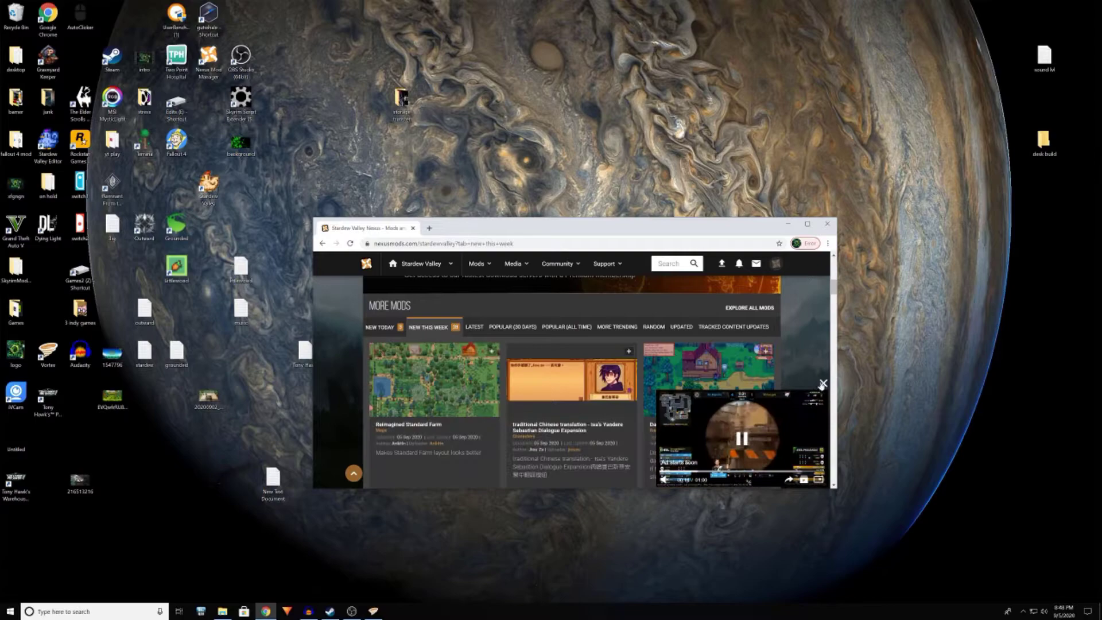
pyautogui.scroll(-3, 745, 399)
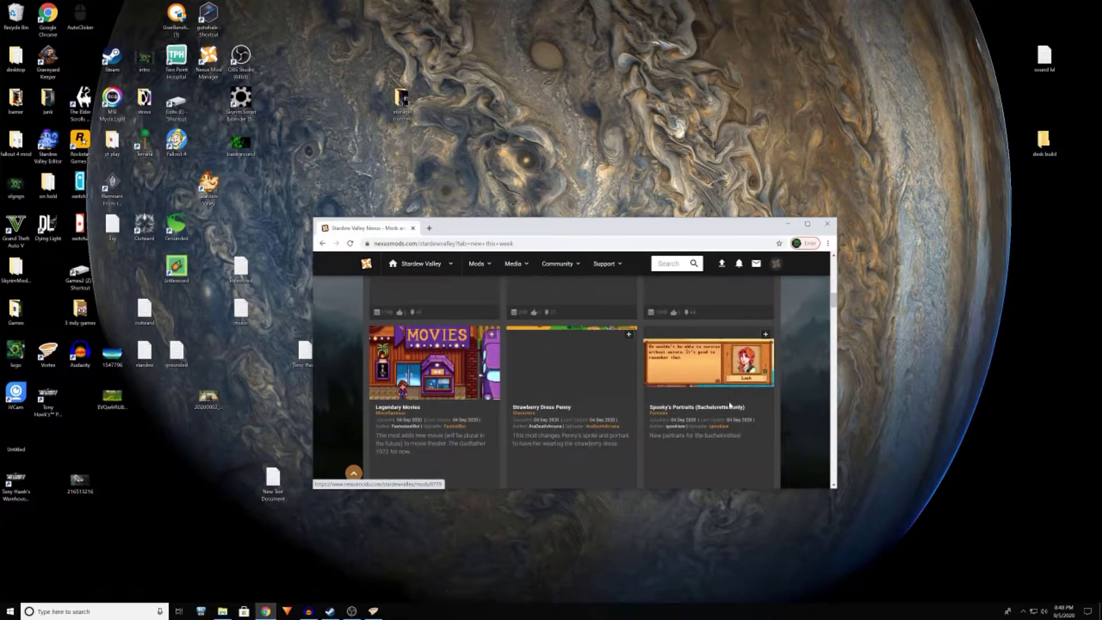
pyautogui.scroll(-1, 712, 402)
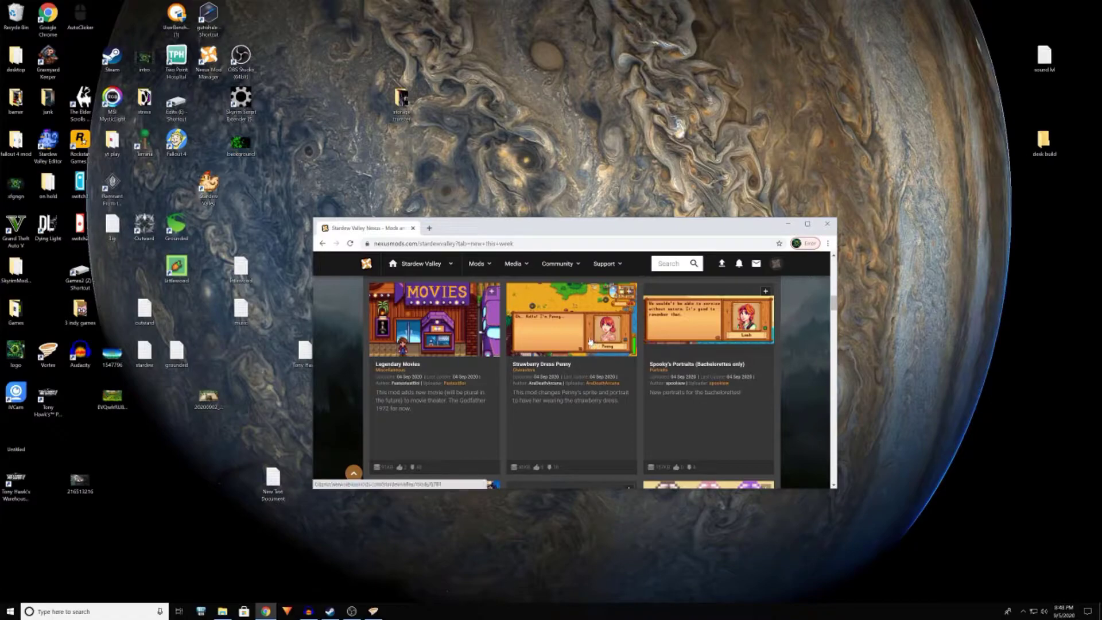
pyautogui.click(539, 355)
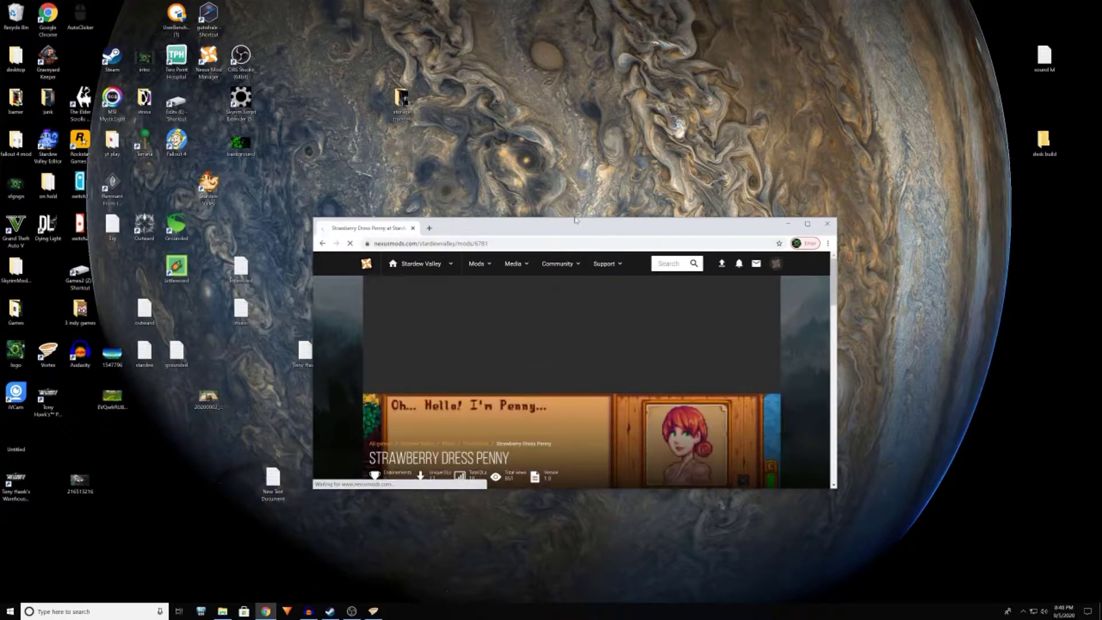
# Download the main file of Strawberry Dress Penny through the mod manager, using the free slow download.
pyautogui.moveTo(575, 218); pyautogui.dragTo(556, 103)
pyautogui.scroll(-2, 487, 326)
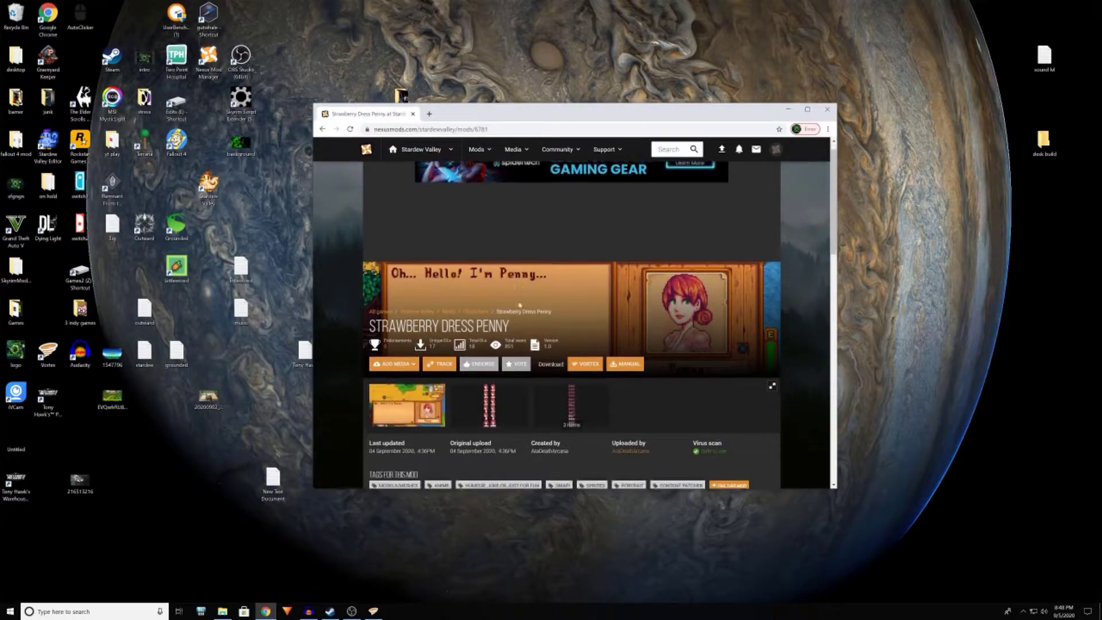
pyautogui.scroll(-2, 487, 326)
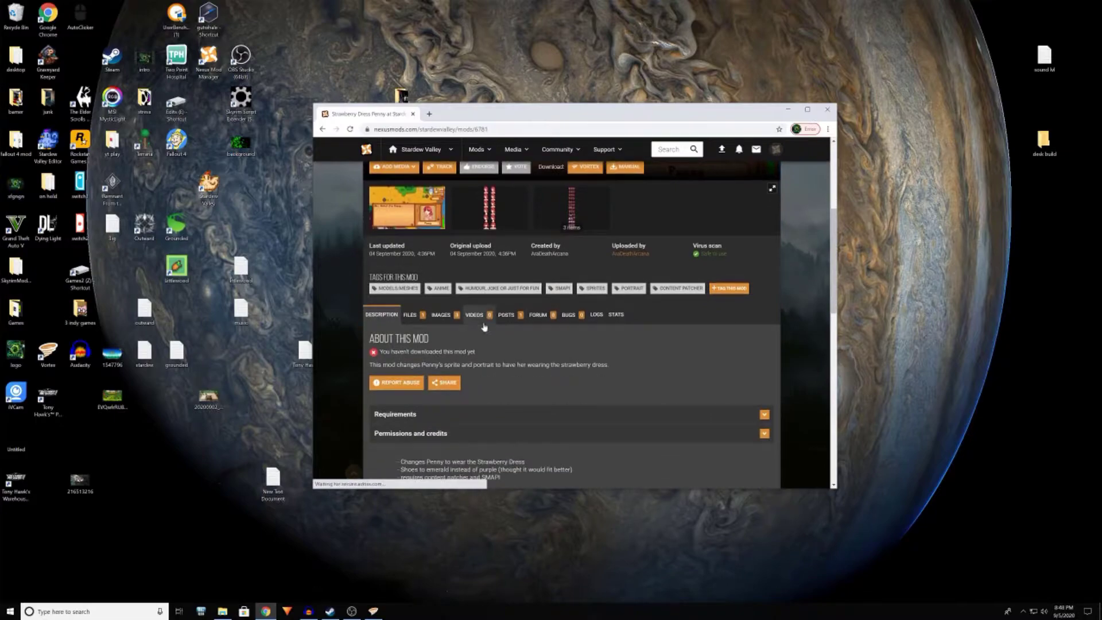
pyautogui.click(408, 316)
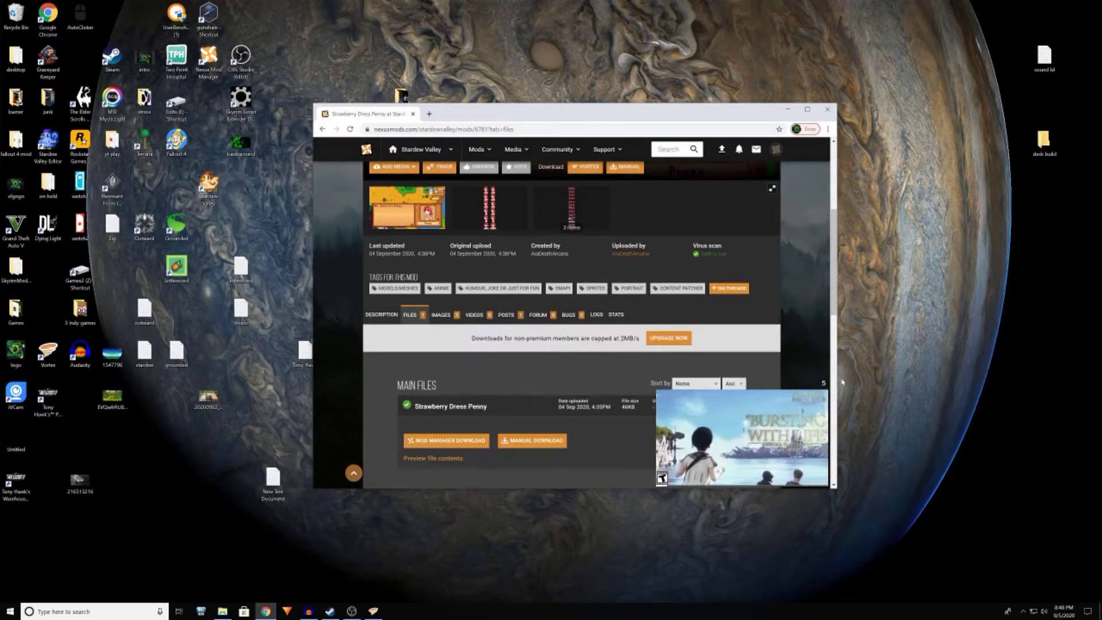
pyautogui.scroll(-1, 502, 382)
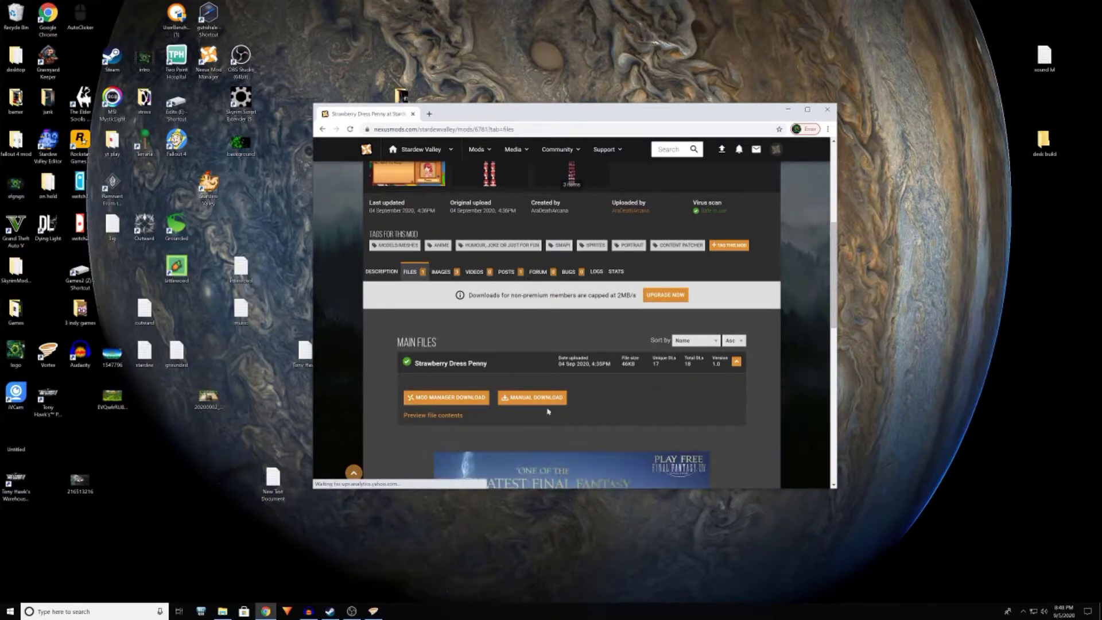
pyautogui.click(427, 402)
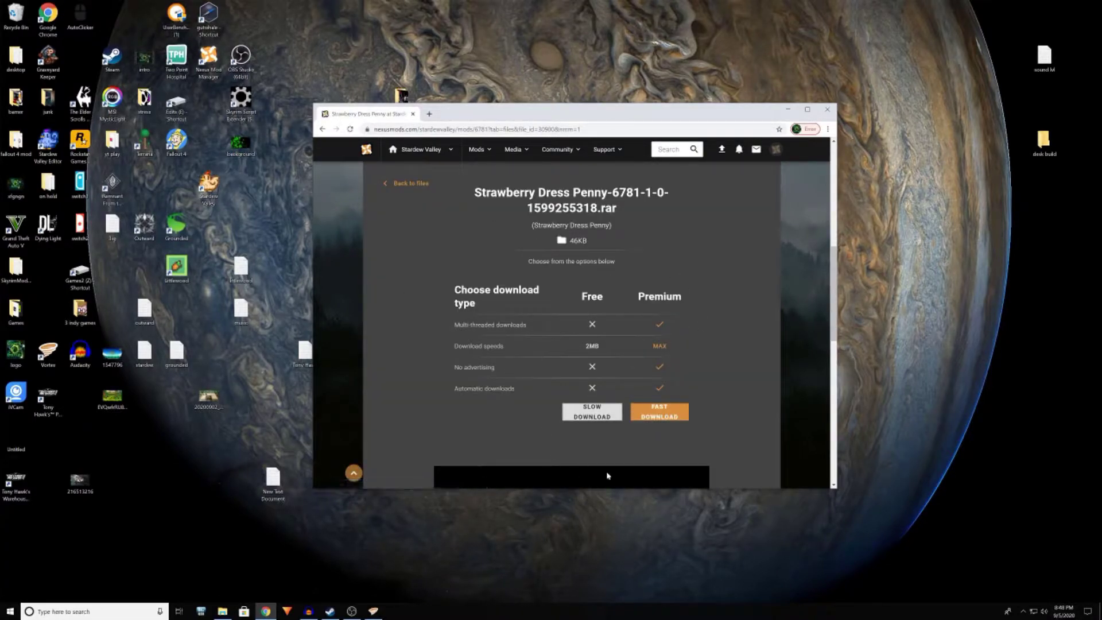
pyautogui.click(584, 413)
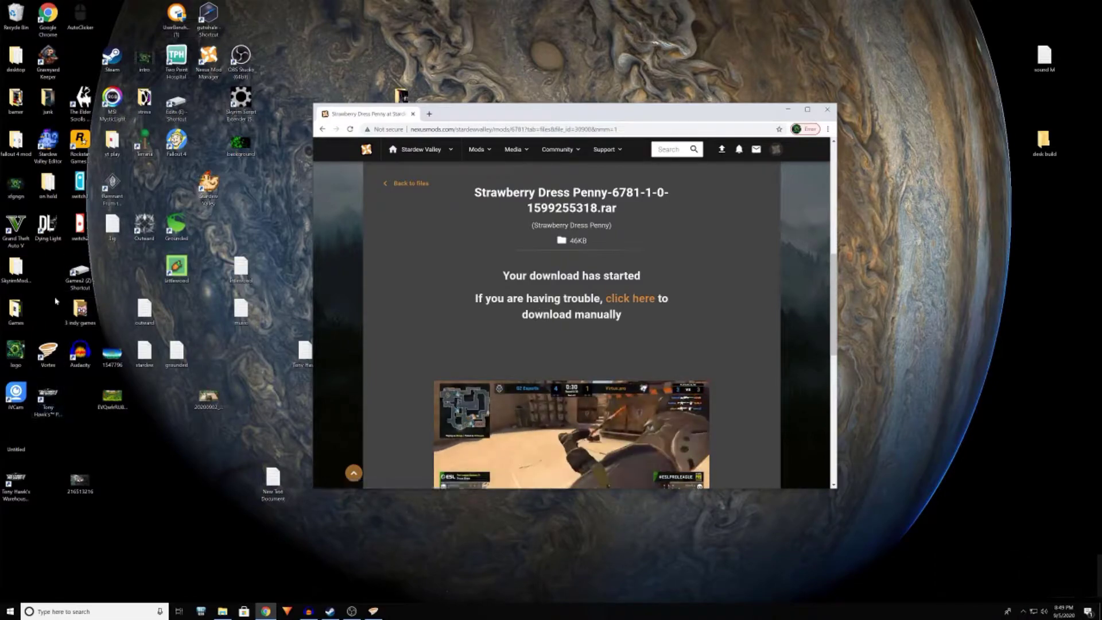
pyautogui.click(41, 148)
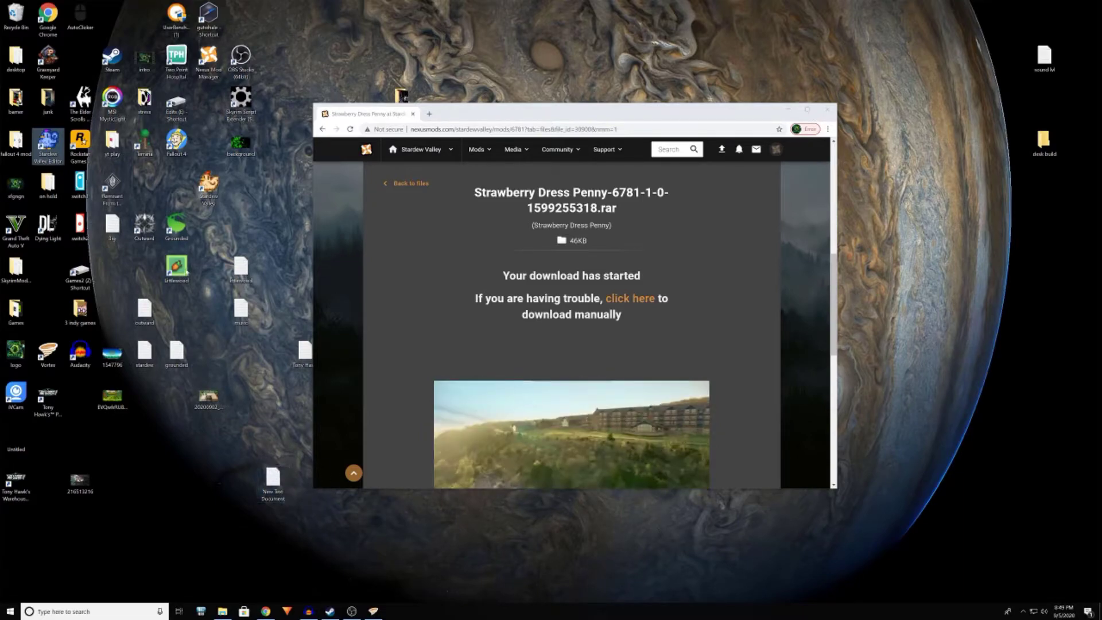
pyautogui.click(208, 202)
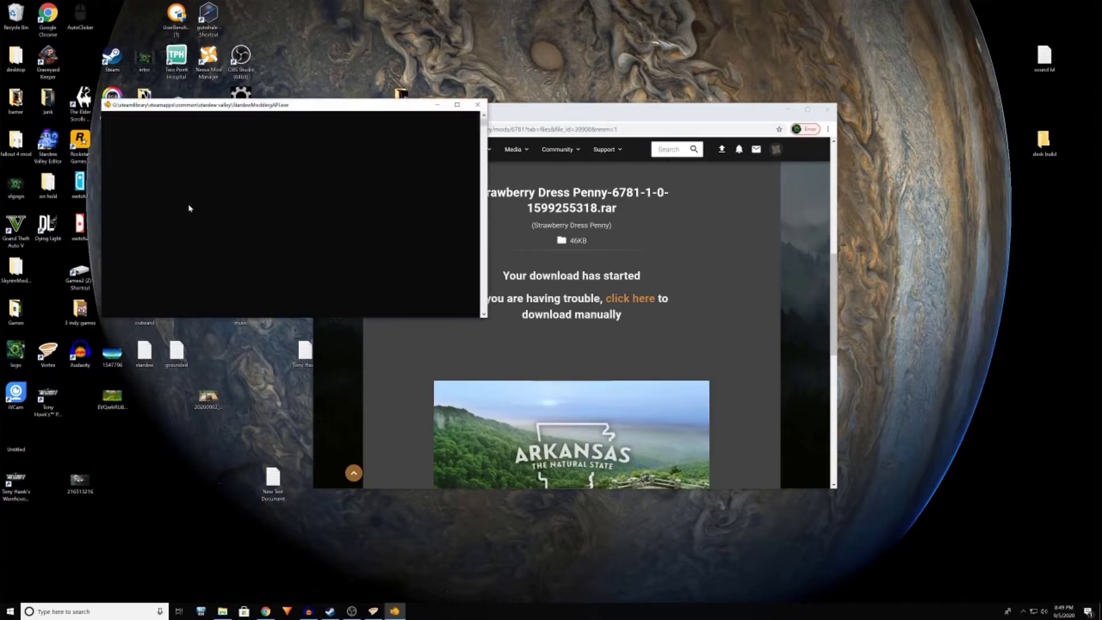
pyautogui.click(476, 106)
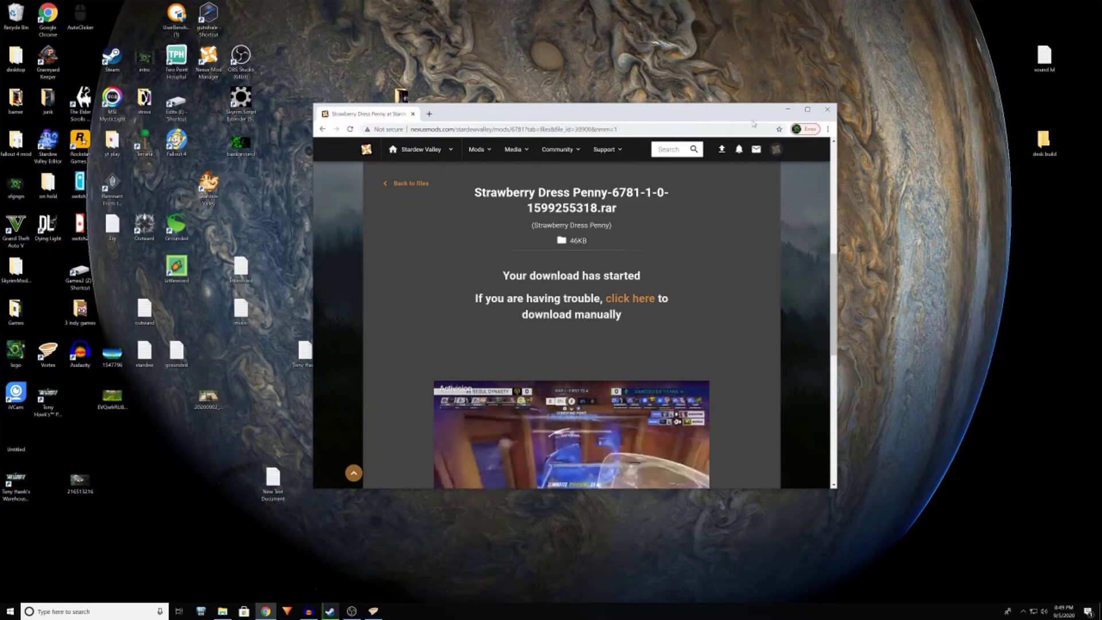
# Minimize the browser, switch to Vortex, and install the Strawberry Dress Penny mod from the mods list.
pyautogui.click(788, 110)
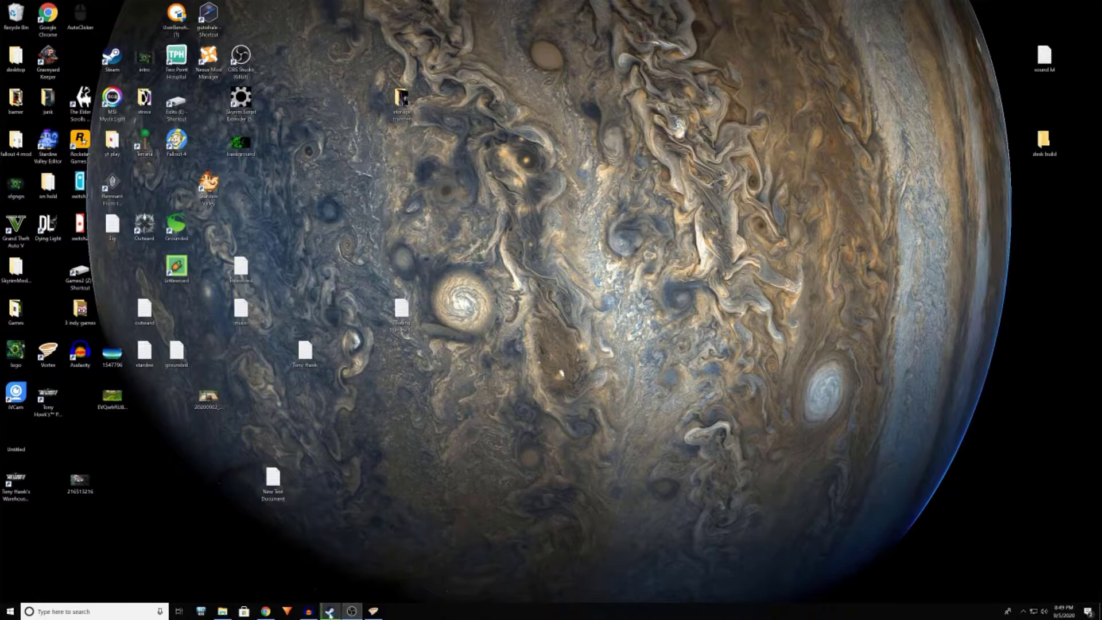
pyautogui.click(373, 611)
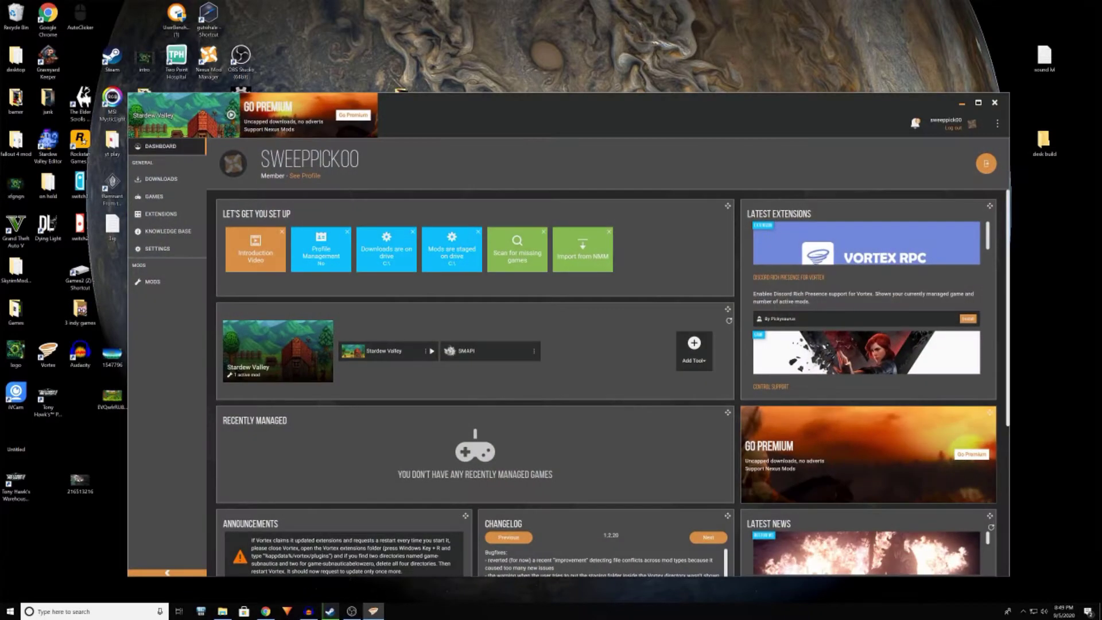
pyautogui.click(177, 285)
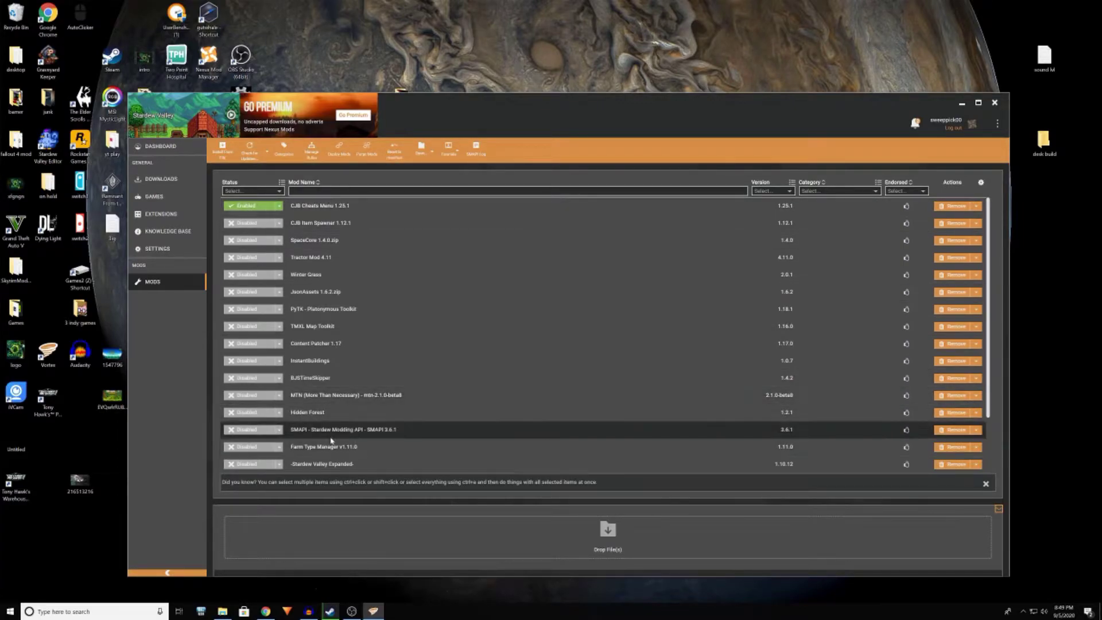
pyautogui.scroll(-2, 331, 440)
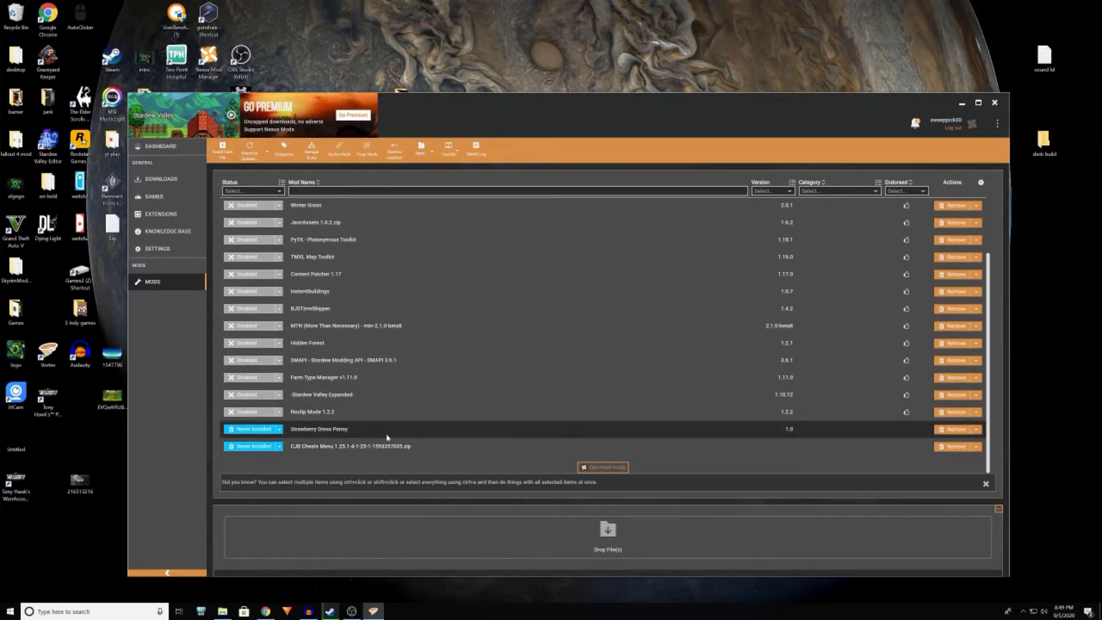
pyautogui.click(252, 429)
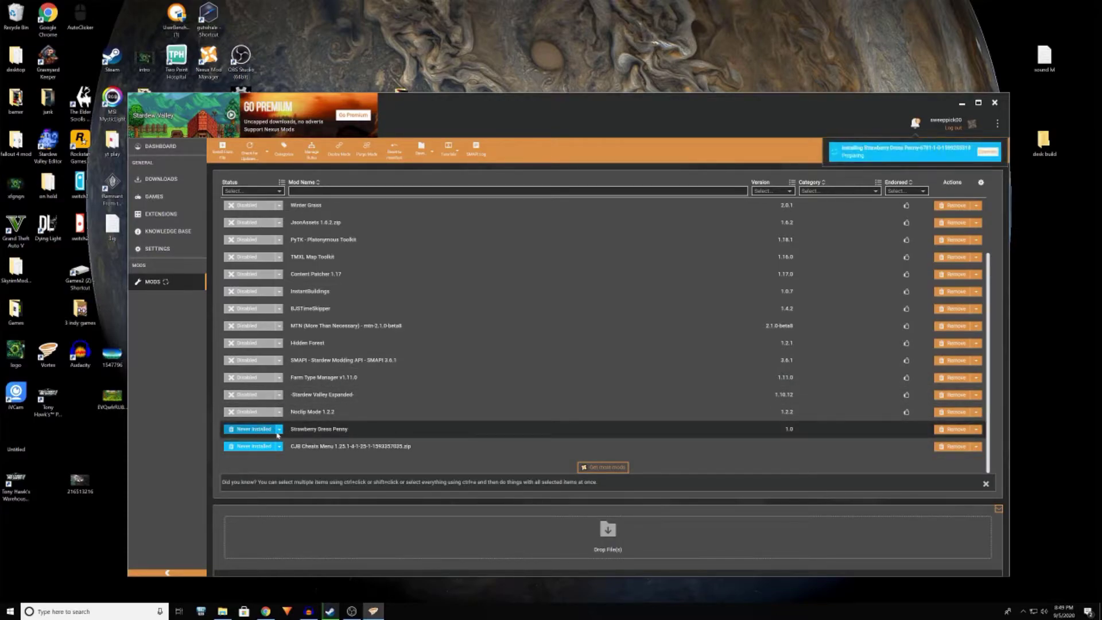
pyautogui.click(280, 429)
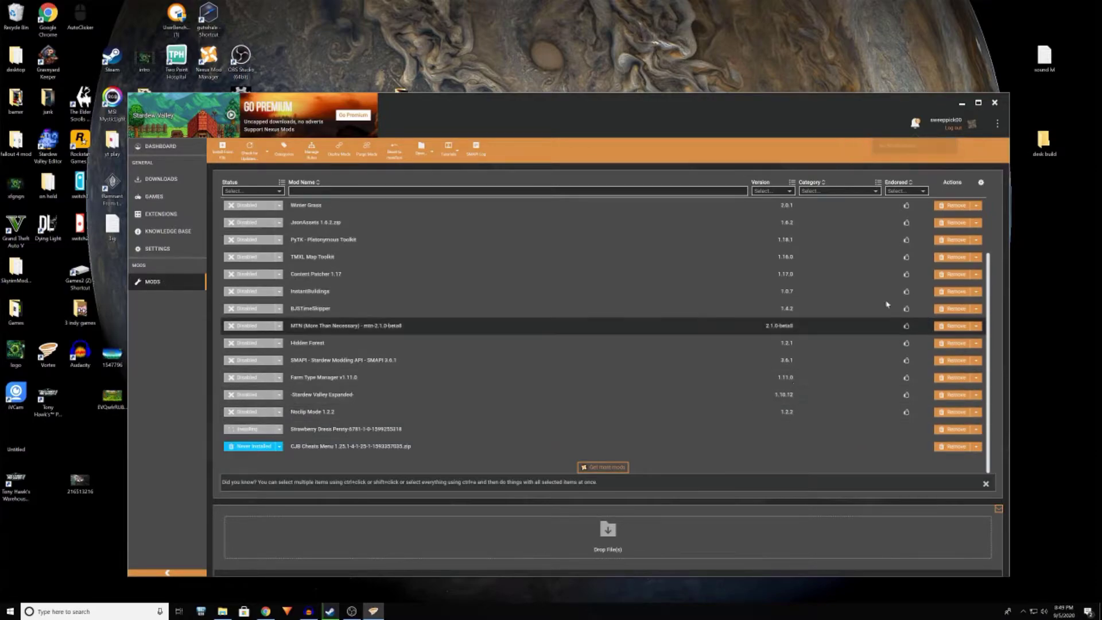
# Open the Strawberry Dress Penny mod's folder in the file manager and arrange the Stardew Valley game folder window so both folders' contents are visible.
pyautogui.rightClick(373, 434)
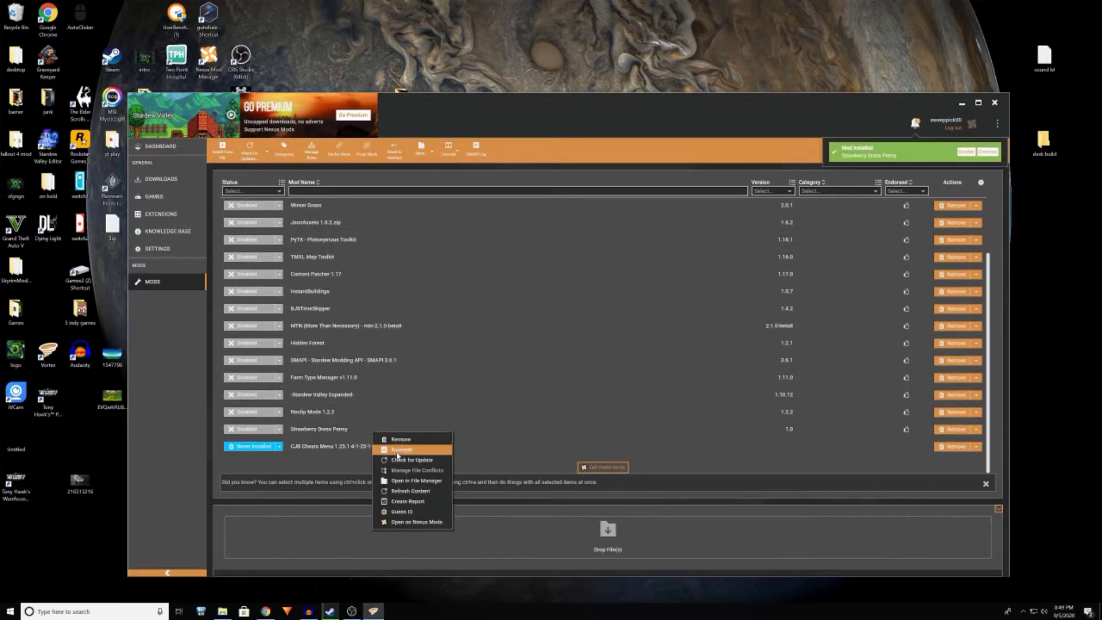
pyautogui.click(395, 482)
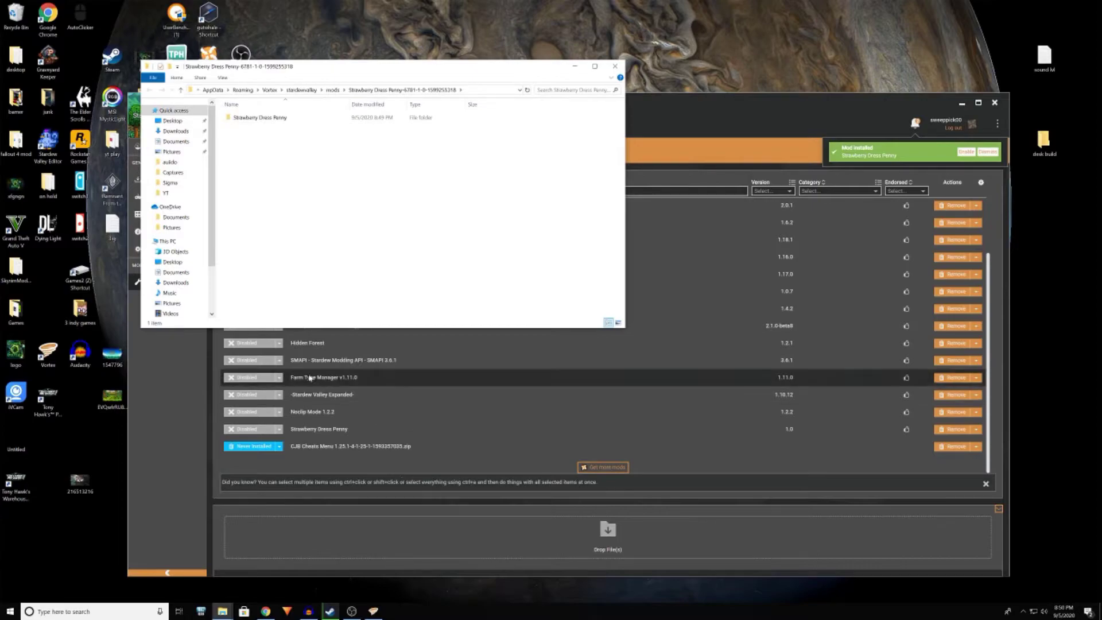
pyautogui.moveTo(337, 613)
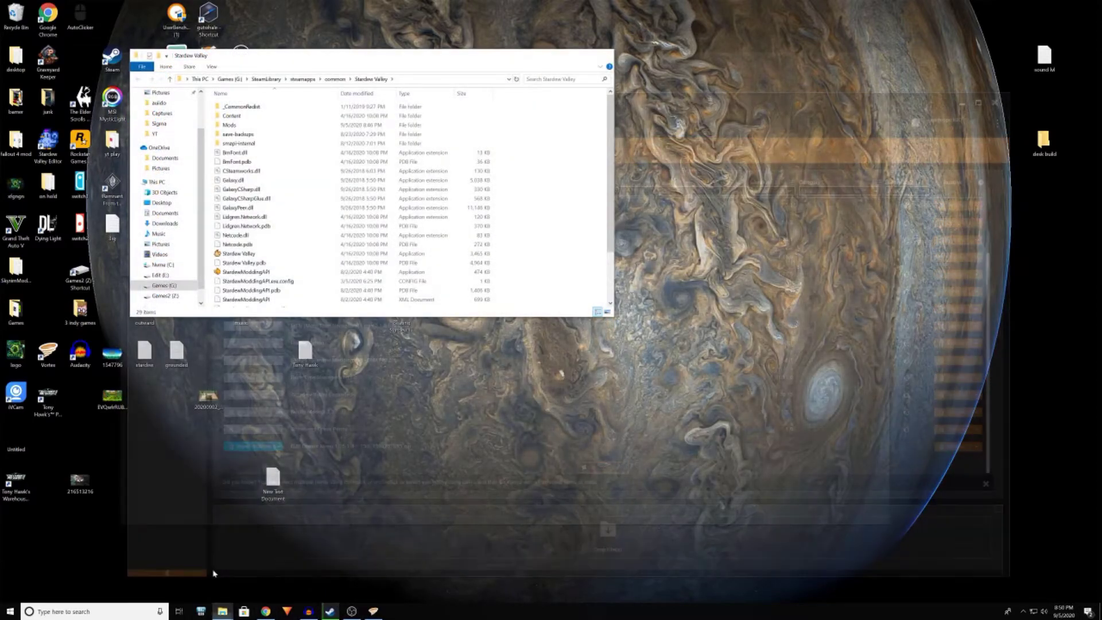
pyautogui.click(214, 572)
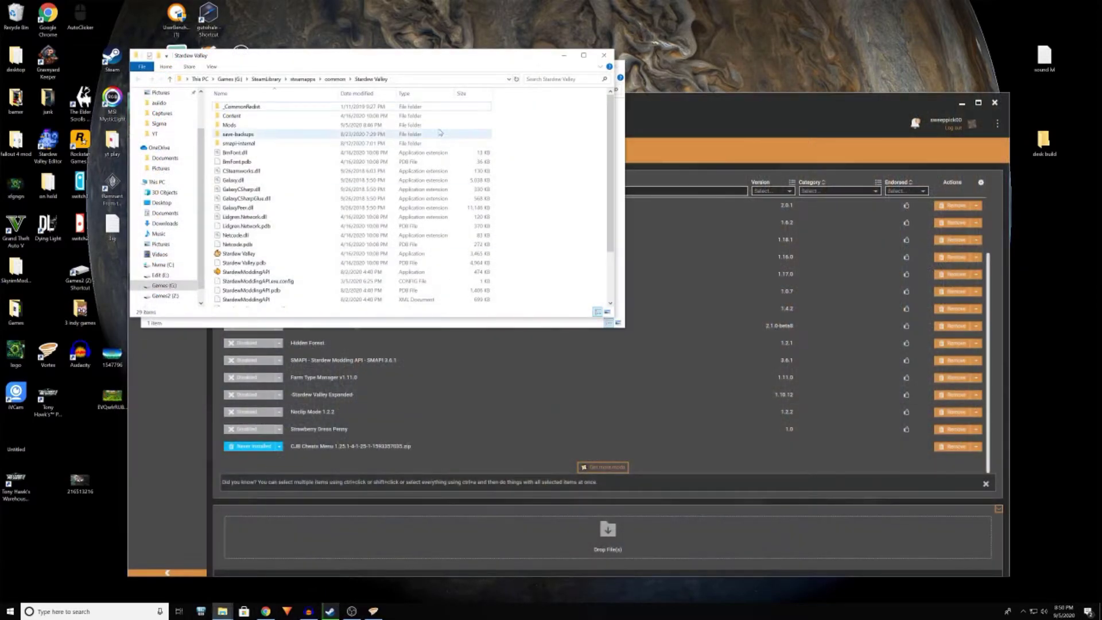
pyautogui.moveTo(388, 58); pyautogui.dragTo(567, 303)
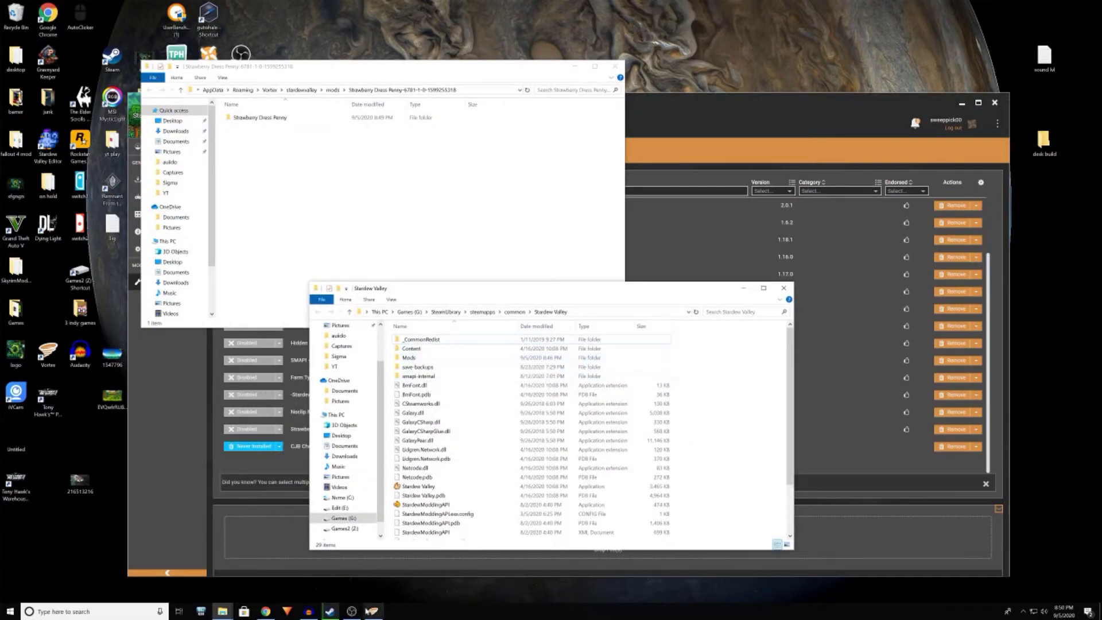
# Switch to Steam, view the local files options in Stardew Valley's properties, close them and minimize Steam.
pyautogui.click(330, 611)
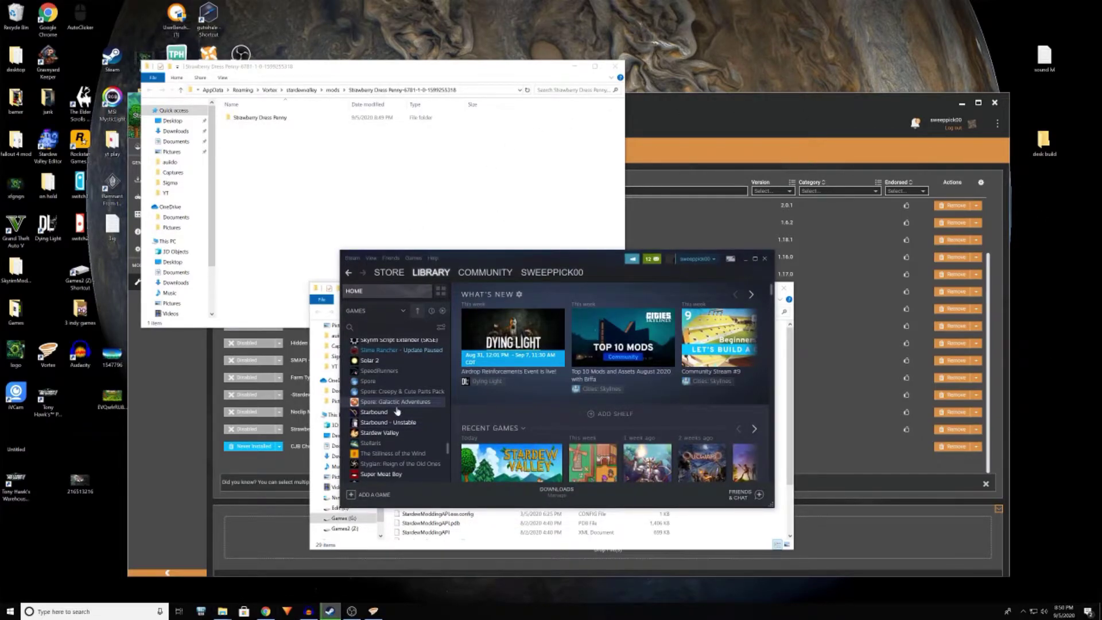
pyautogui.rightClick(388, 437)
pyautogui.click(405, 431)
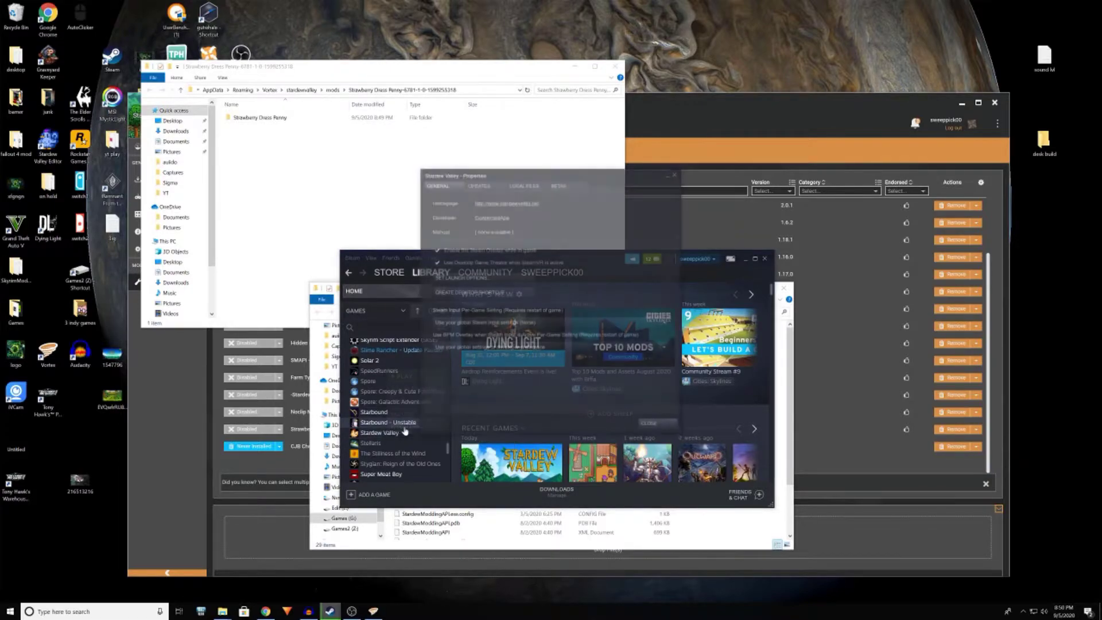
pyautogui.click(519, 185)
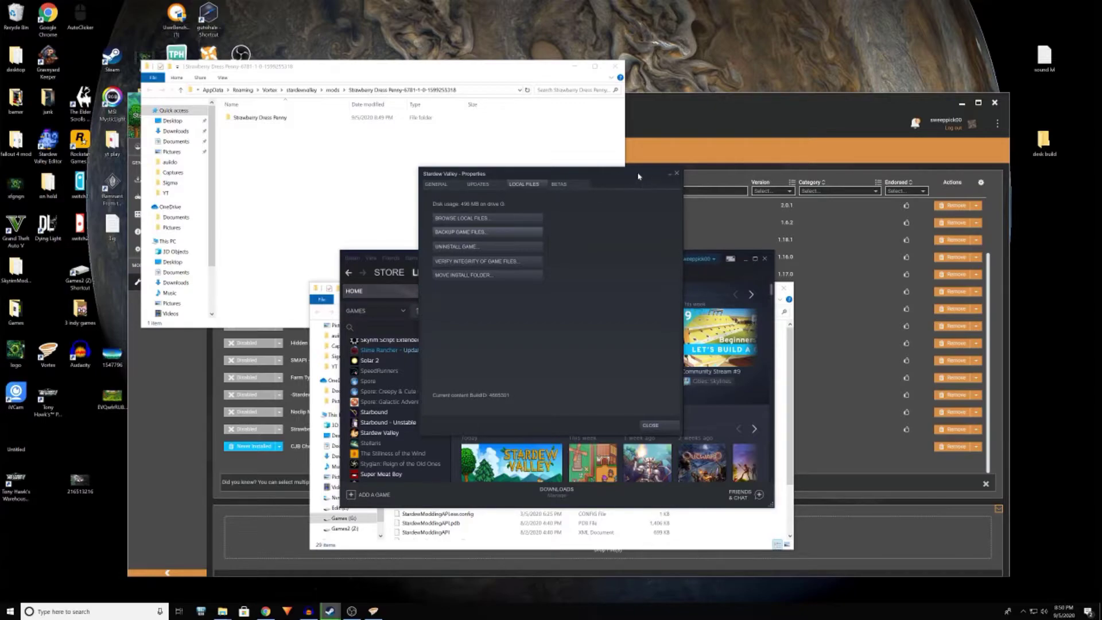
pyautogui.click(675, 174)
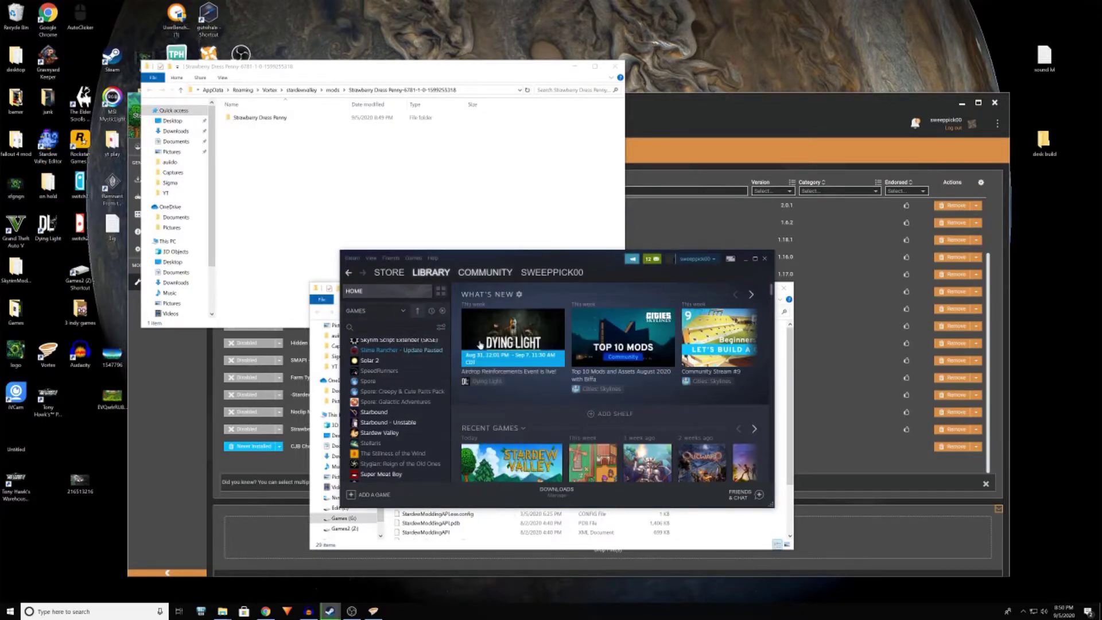
pyautogui.click(746, 259)
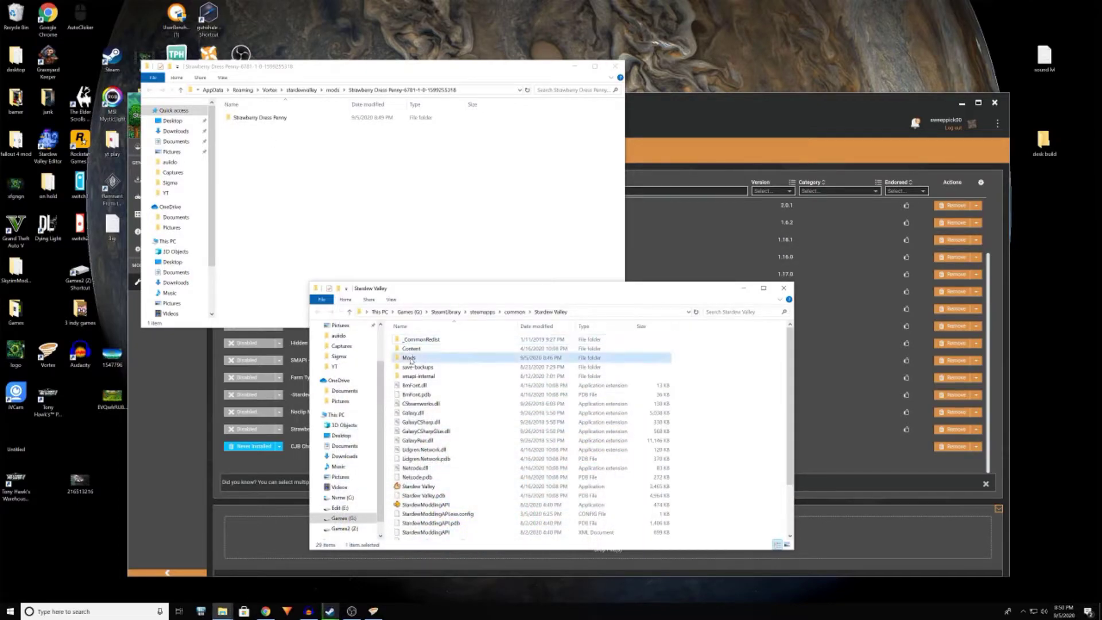
# Copy the Strawberry Dress Penny folder into the Stardew Valley game's Mods folder and close both file manager windows.
pyautogui.doubleClick(409, 358)
pyautogui.click(243, 120)
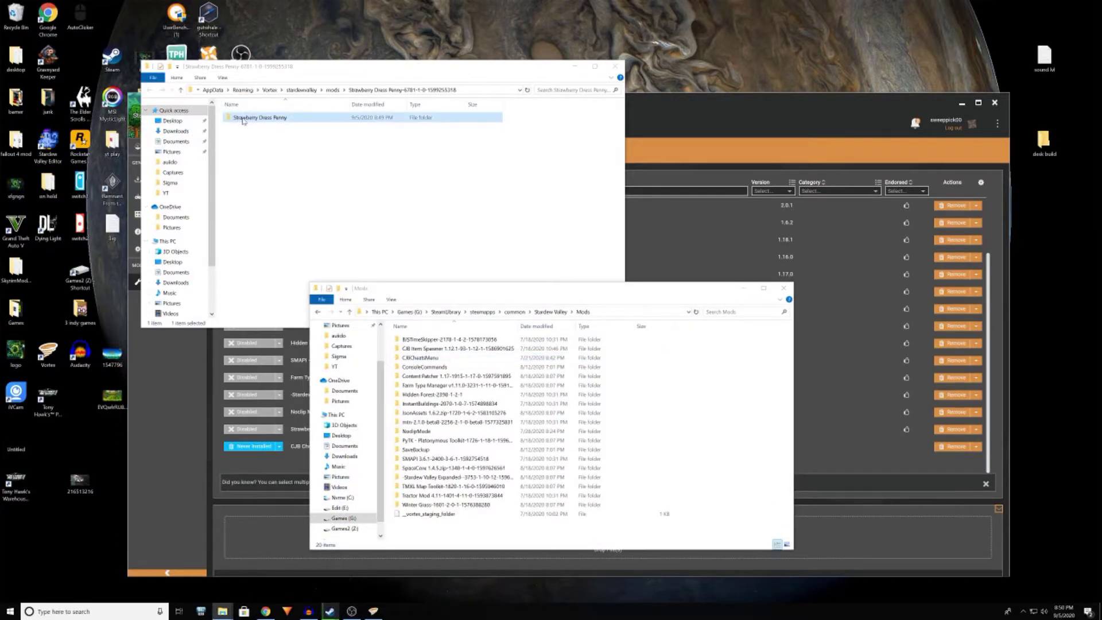
pyautogui.moveTo(243, 120); pyautogui.dragTo(620, 456)
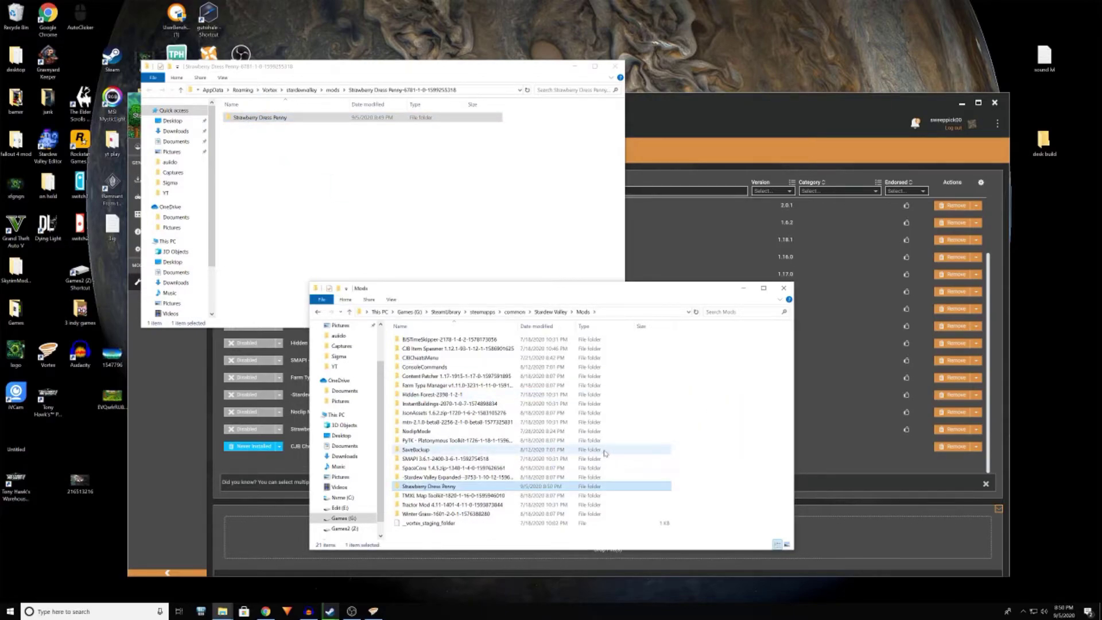
pyautogui.click(783, 288)
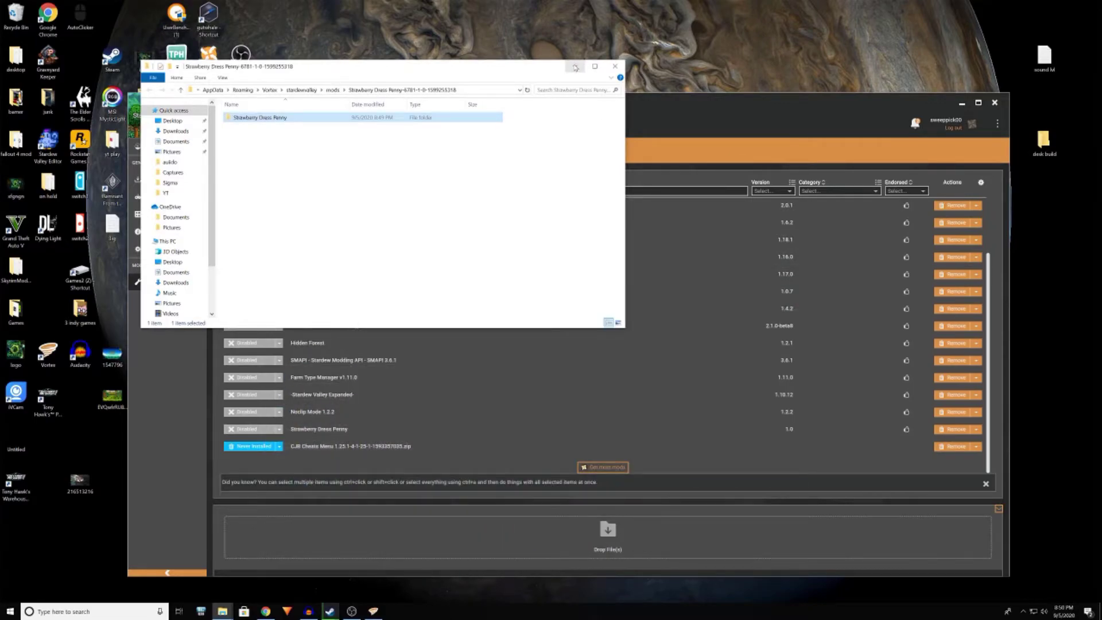
pyautogui.click(615, 66)
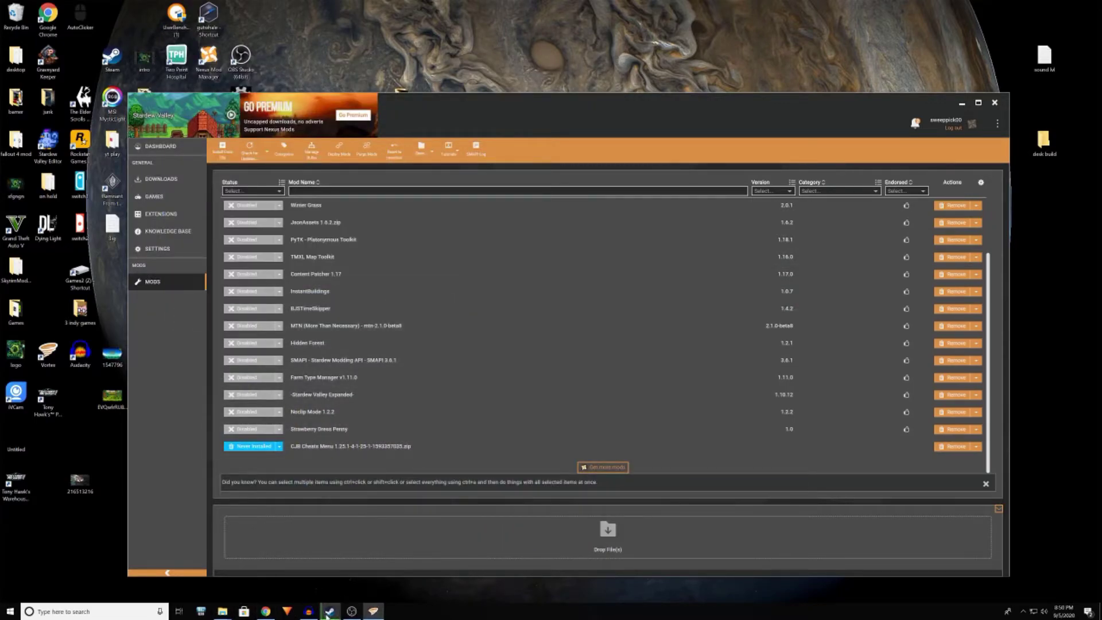
# Examine the StardewModdingAPI.exe command in Stardew Valley's launch options in Steam, cancel without changes, close Steam and minimize Vortex.
pyautogui.moveTo(329, 606)
pyautogui.click(301, 571)
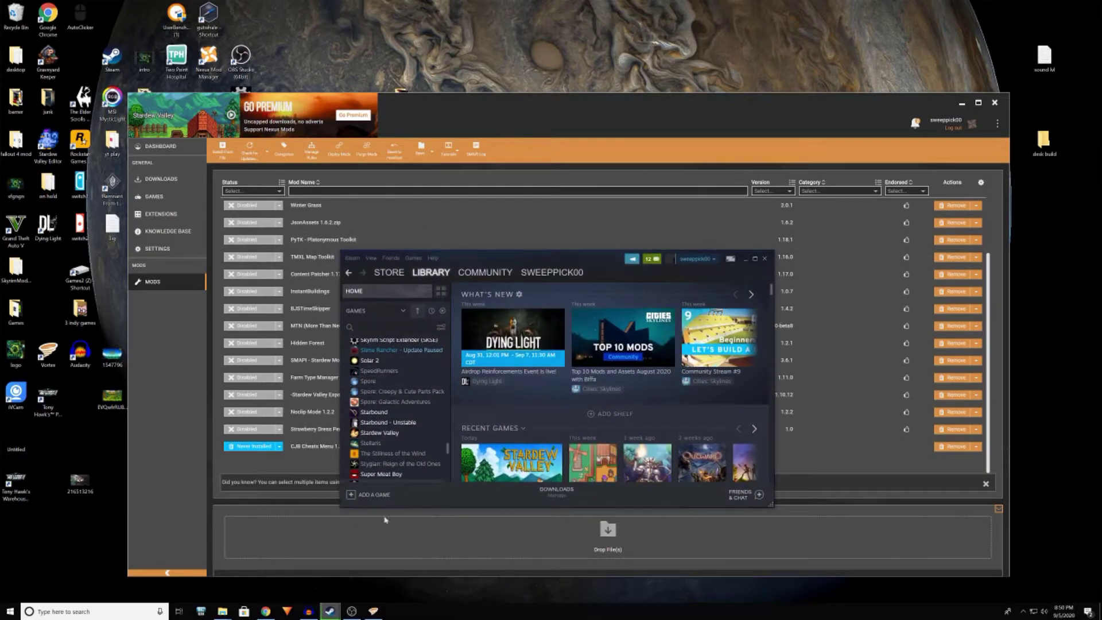
pyautogui.click(374, 571)
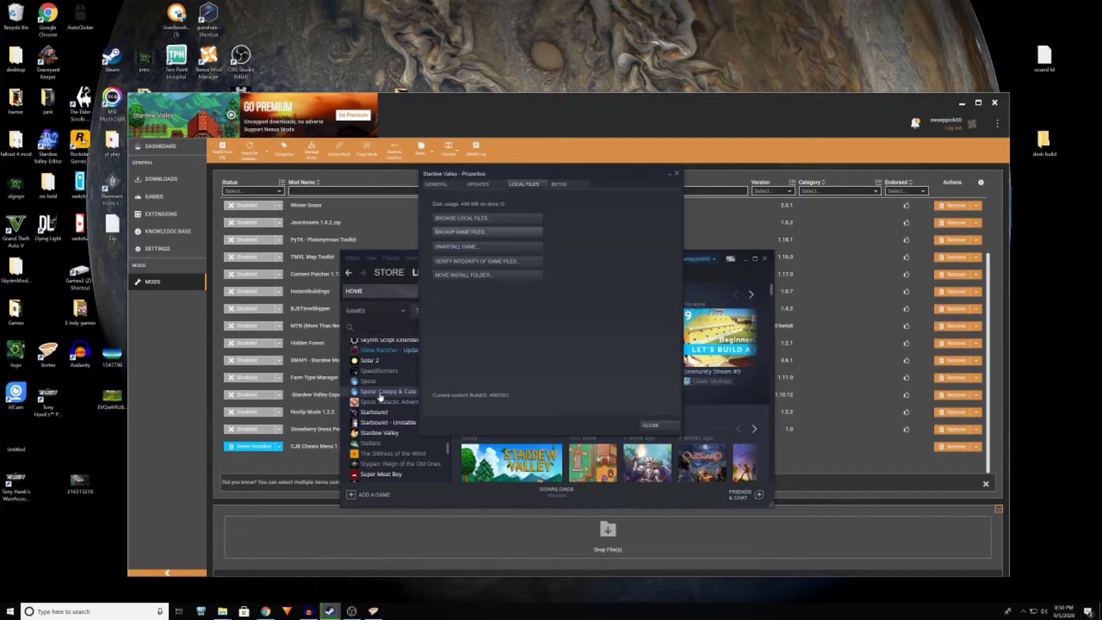
pyautogui.click(442, 185)
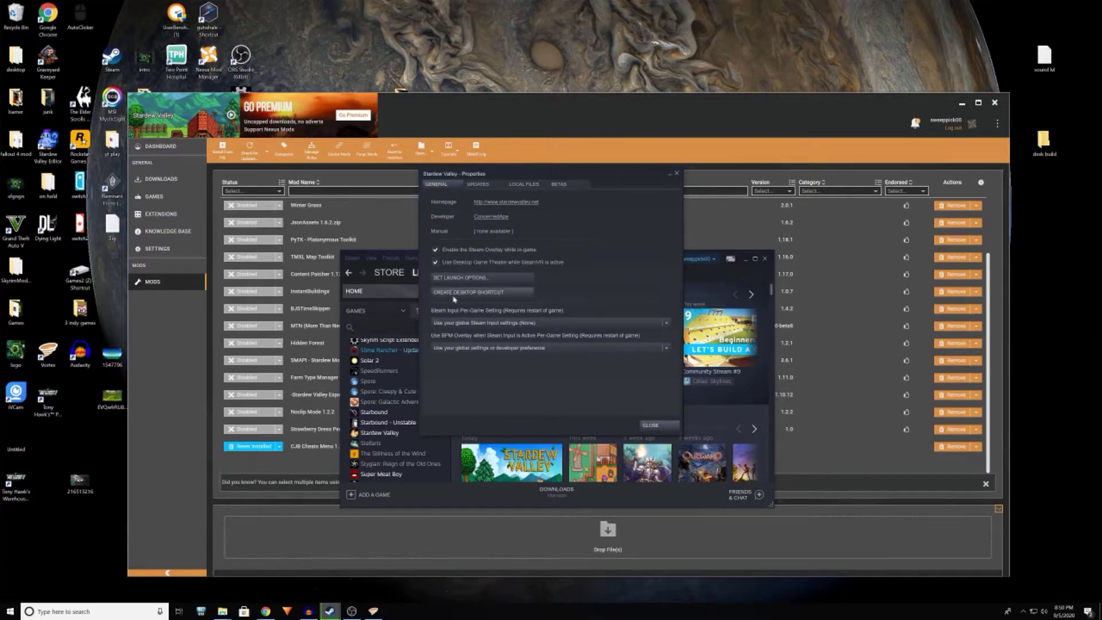
pyautogui.click(456, 279)
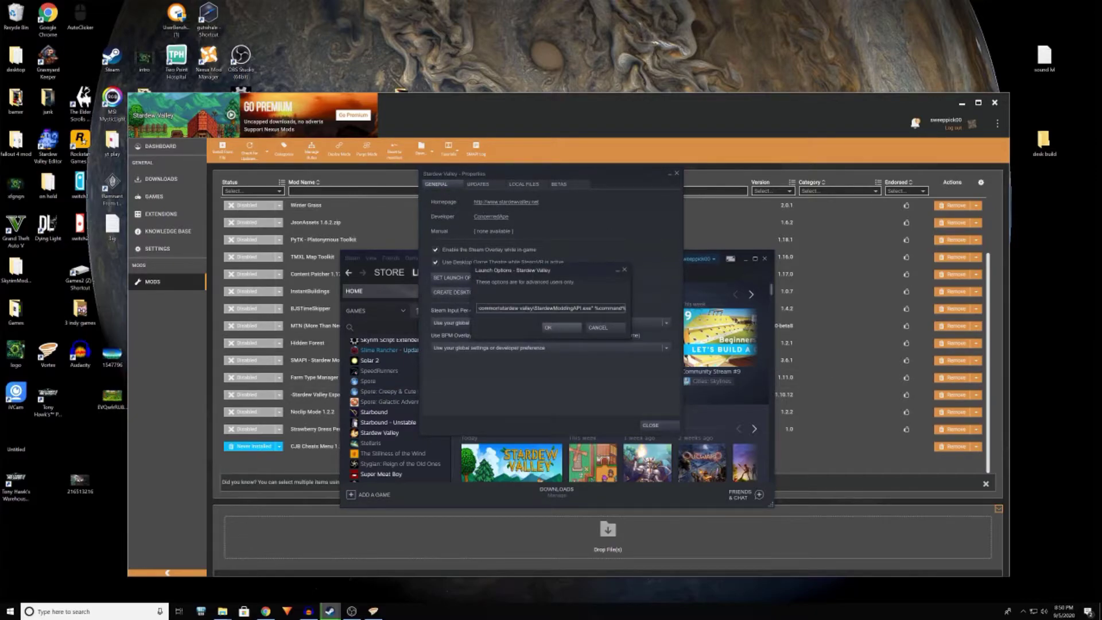
pyautogui.moveTo(484, 308); pyautogui.dragTo(631, 310)
pyautogui.moveTo(537, 308); pyautogui.dragTo(626, 308)
pyautogui.click(606, 328)
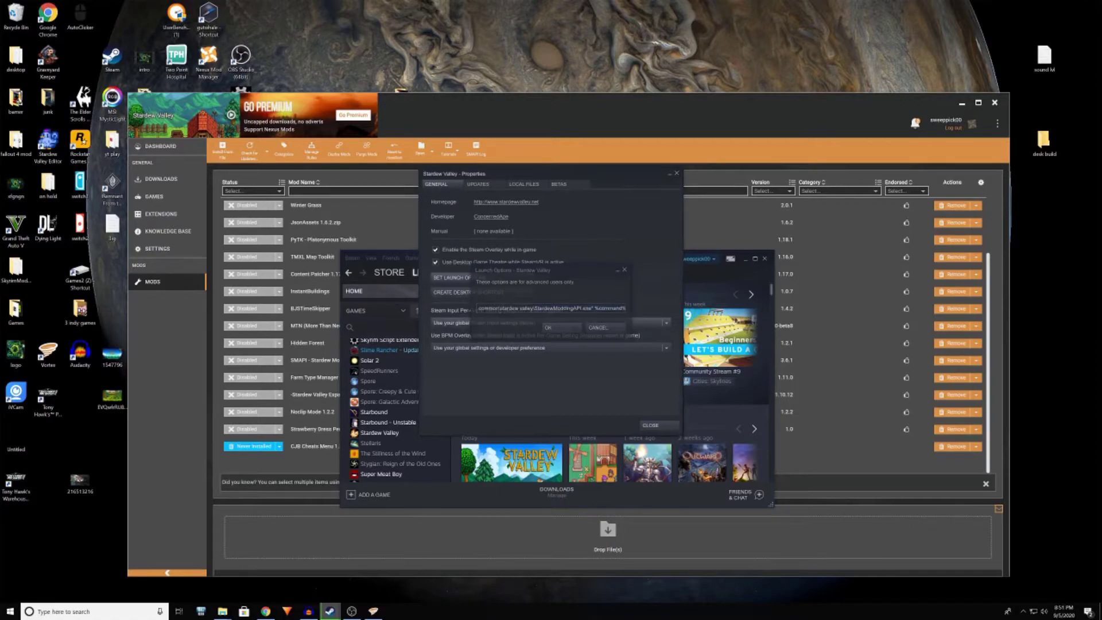
pyautogui.click(650, 424)
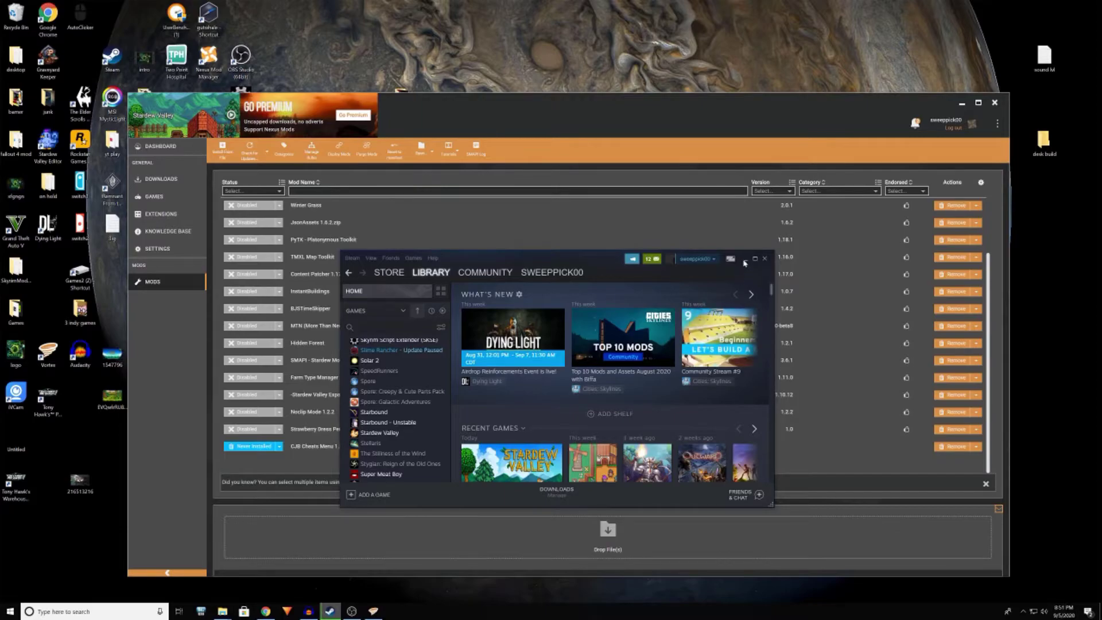
pyautogui.click(764, 258)
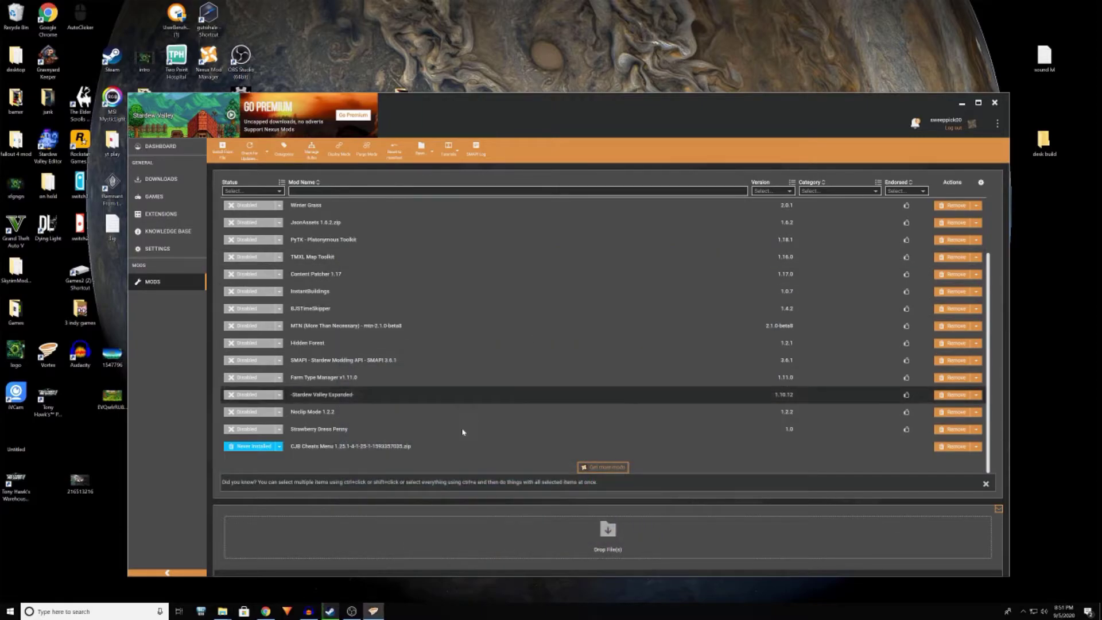
pyautogui.click(961, 104)
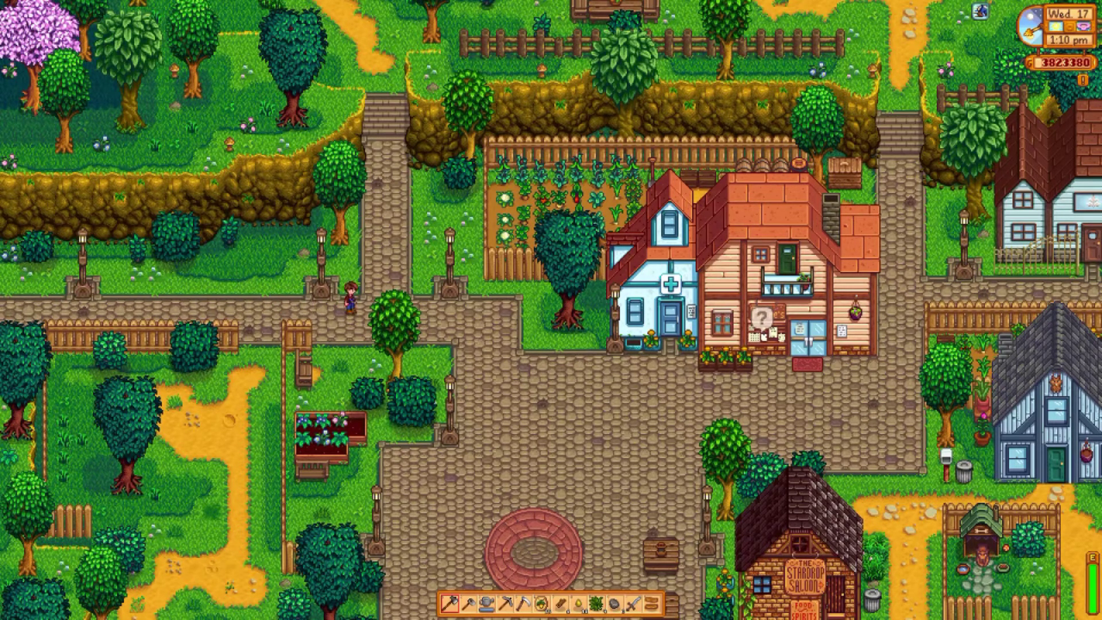
# Walk the character through town to Penny in Stardew Valley and talk to her to check her modded portrait.
pyautogui.press('d')
pyautogui.press('s')
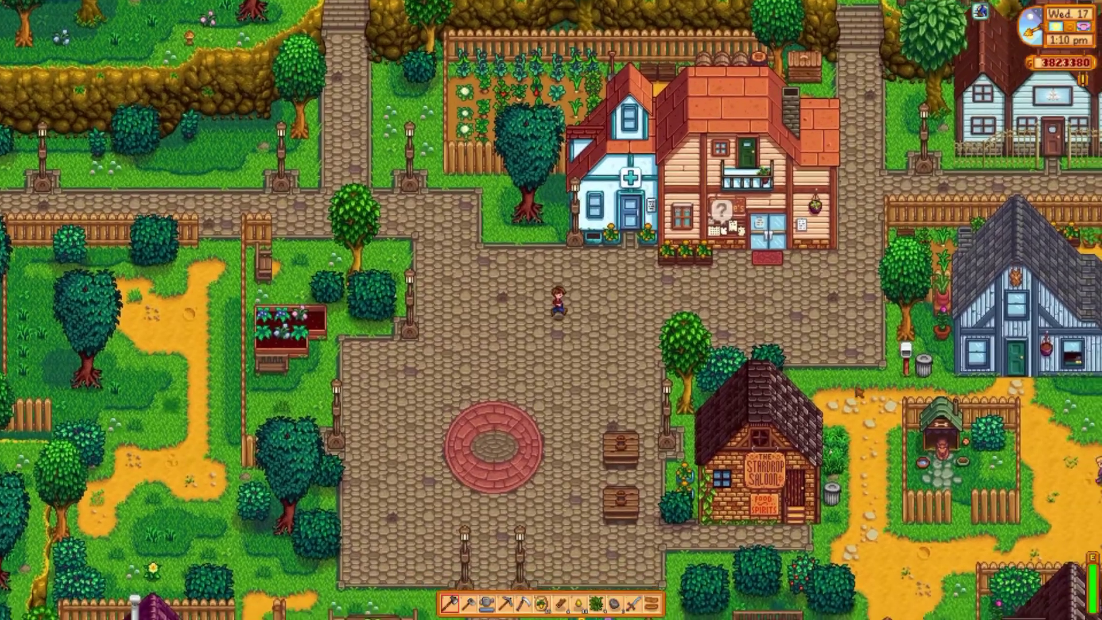
pyautogui.press('d')
pyautogui.press('s')
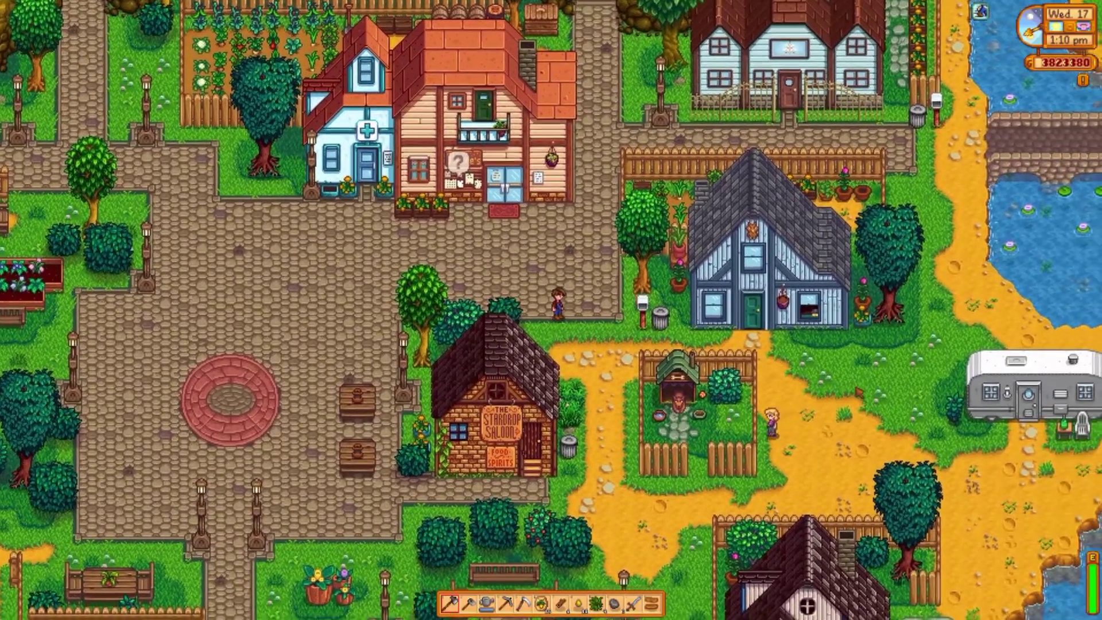
pyautogui.press('d')
pyautogui.press('s')
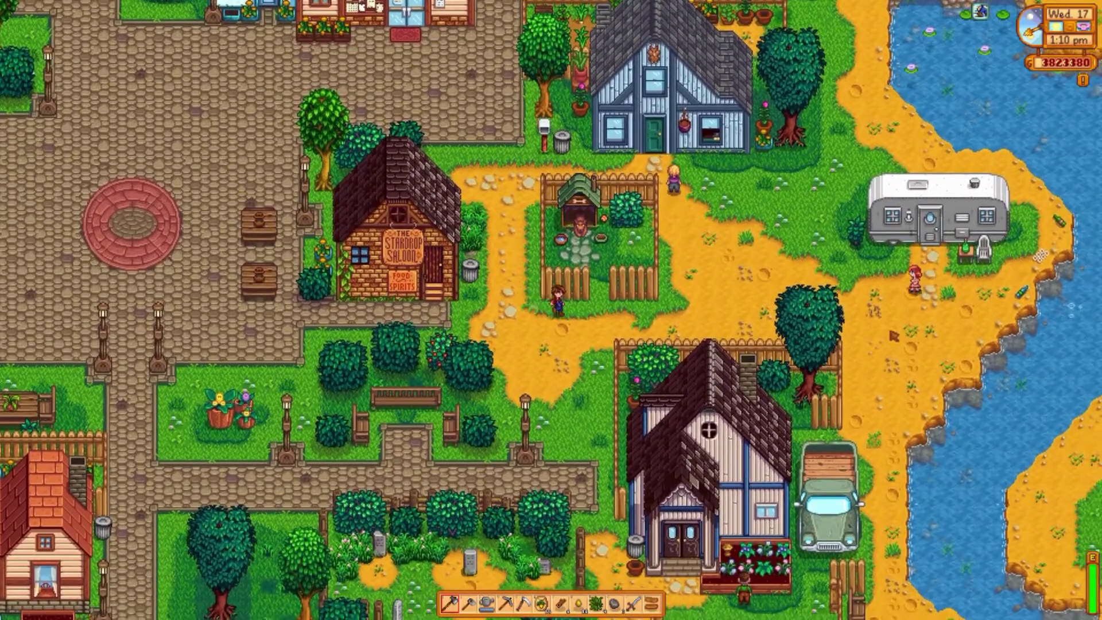
pyautogui.press('d')
pyautogui.press('s')
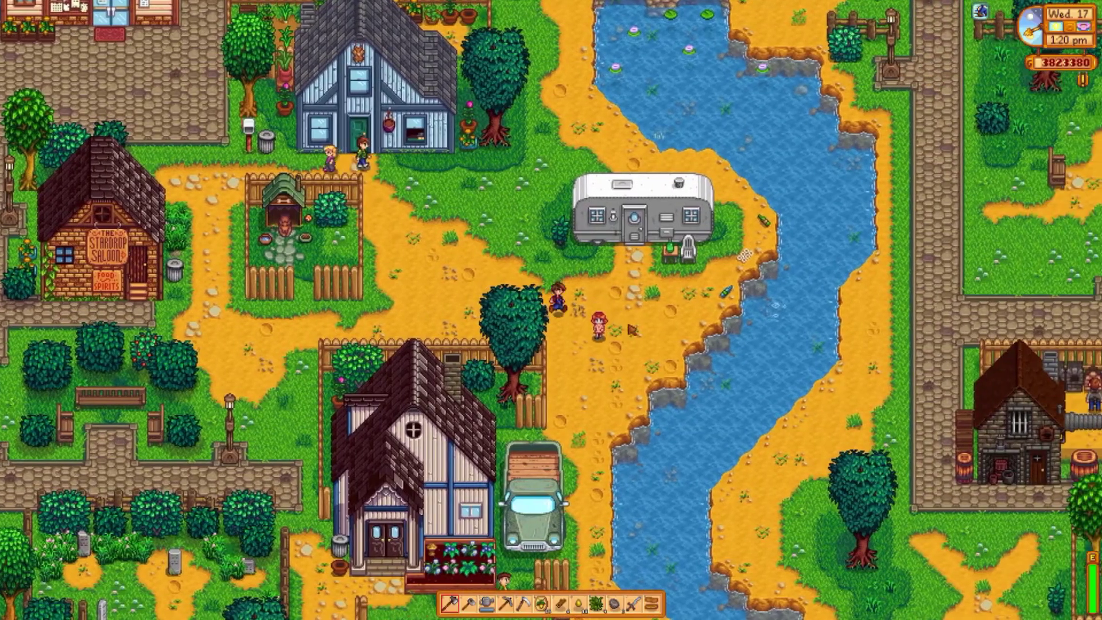
pyautogui.press('s')
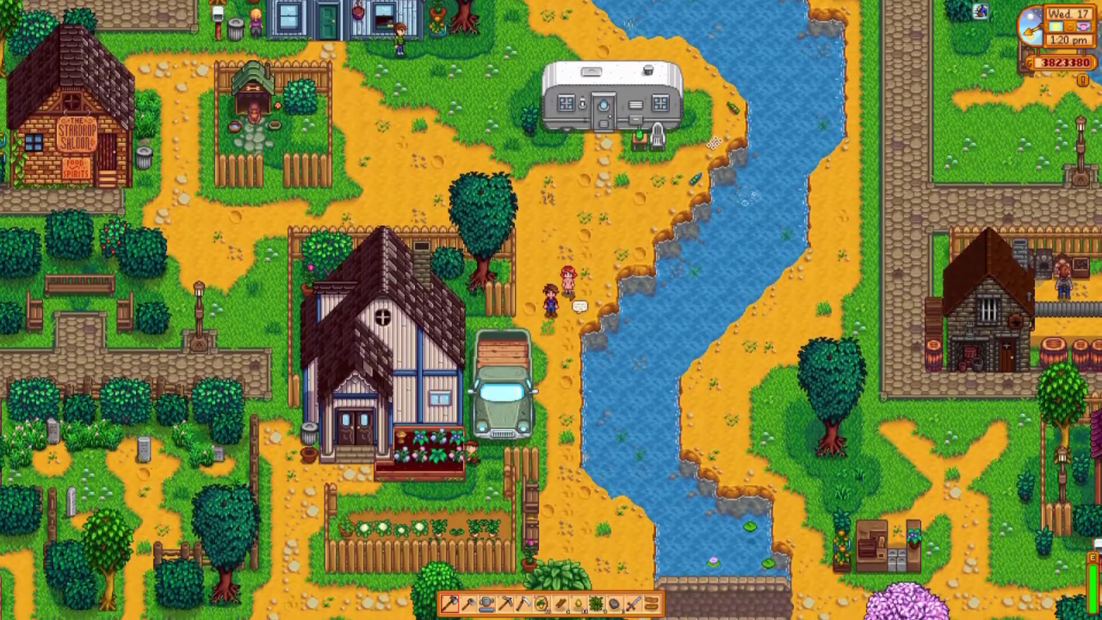
pyautogui.rightClick(572, 300)
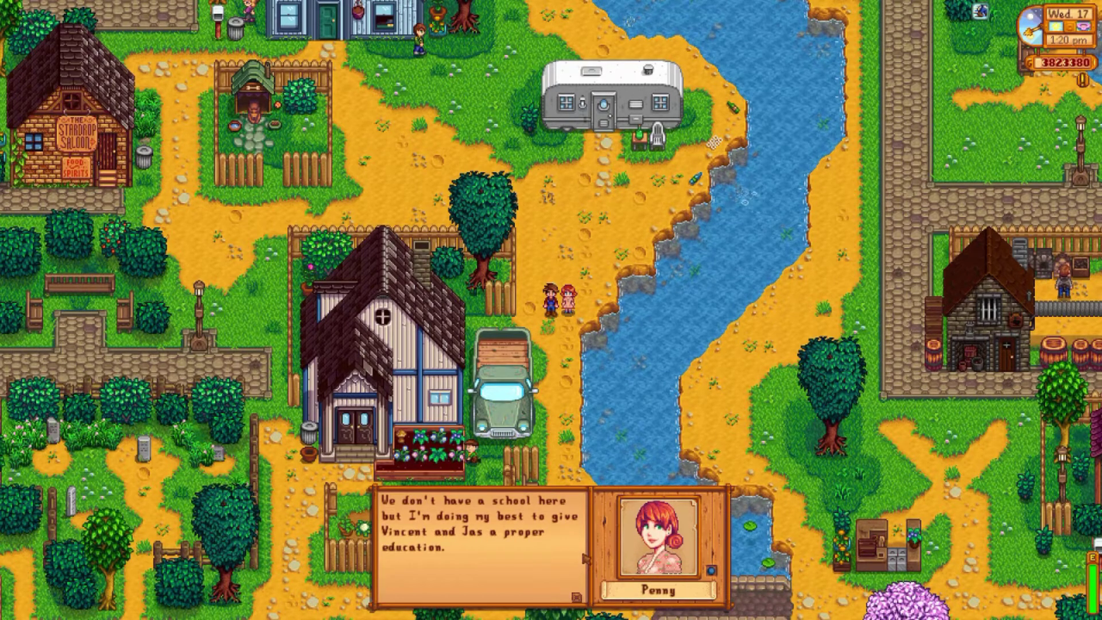
# Exit the game by closing all StardewModdingAPI windows.
pyautogui.press('super')
pyautogui.rightClick(394, 610)
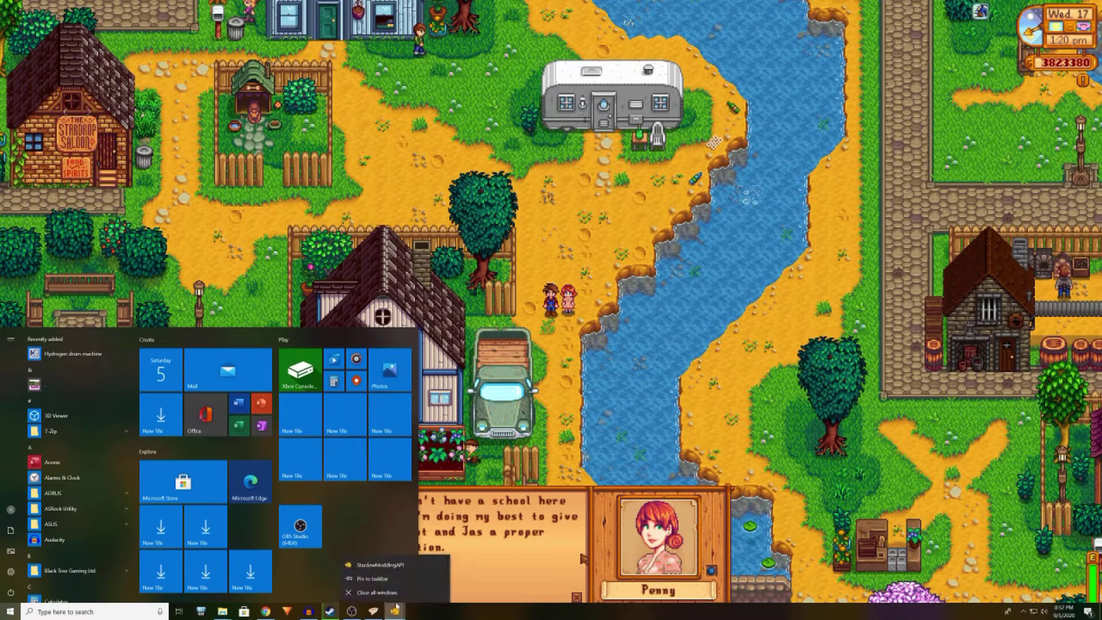
pyautogui.click(388, 597)
pyautogui.click(163, 265)
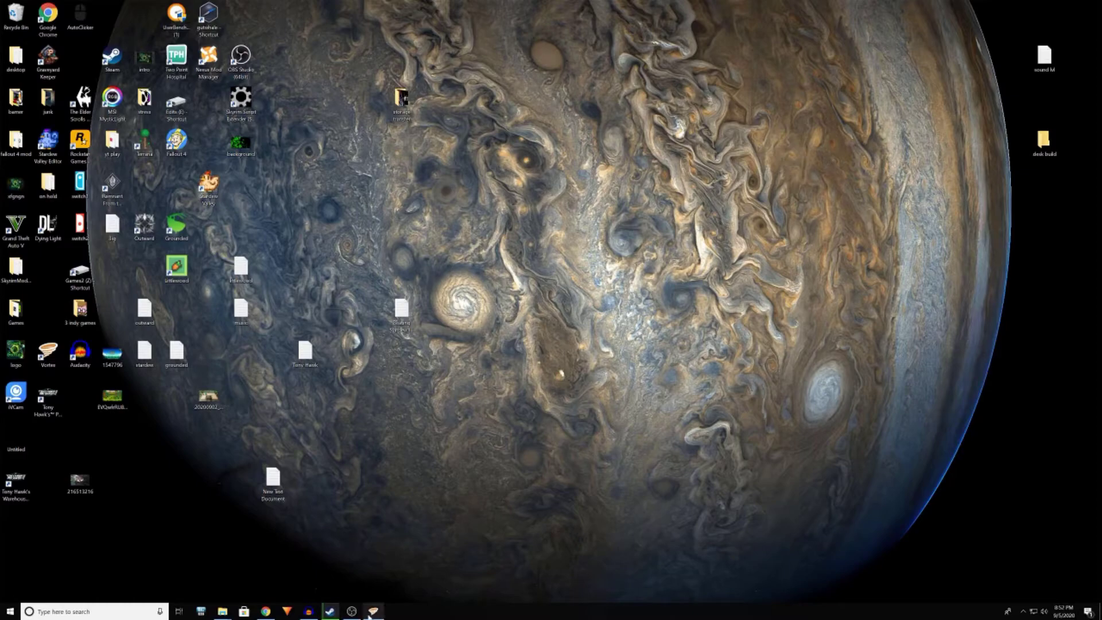
# Switch to Chrome and return from the download page to the Strawberry Dress Penny mod's files page.
pyautogui.moveTo(374, 613)
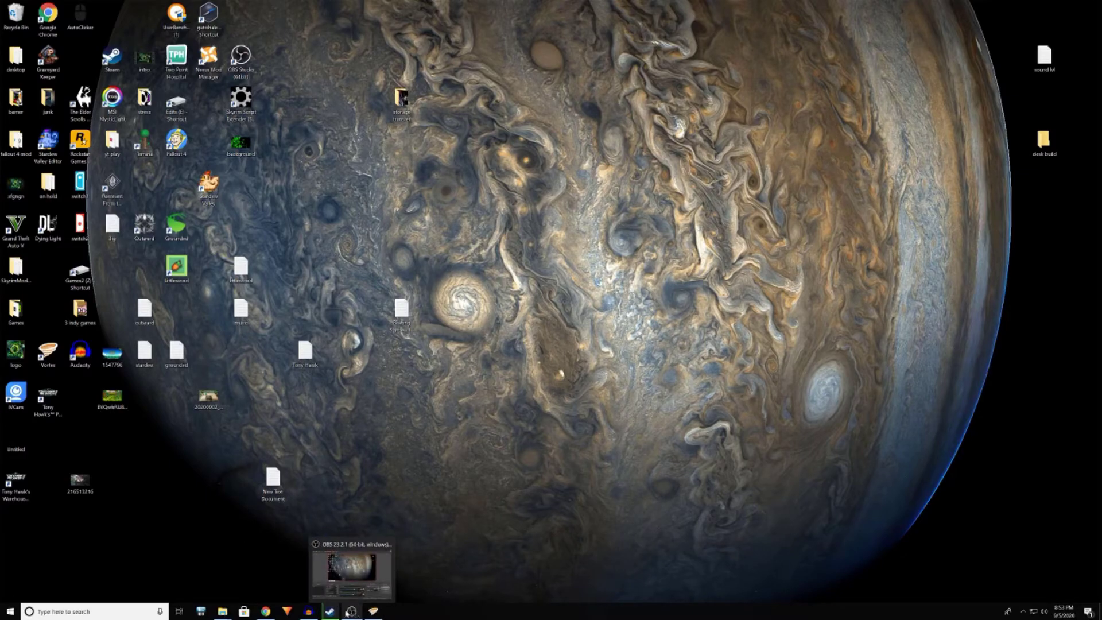
pyautogui.moveTo(323, 615)
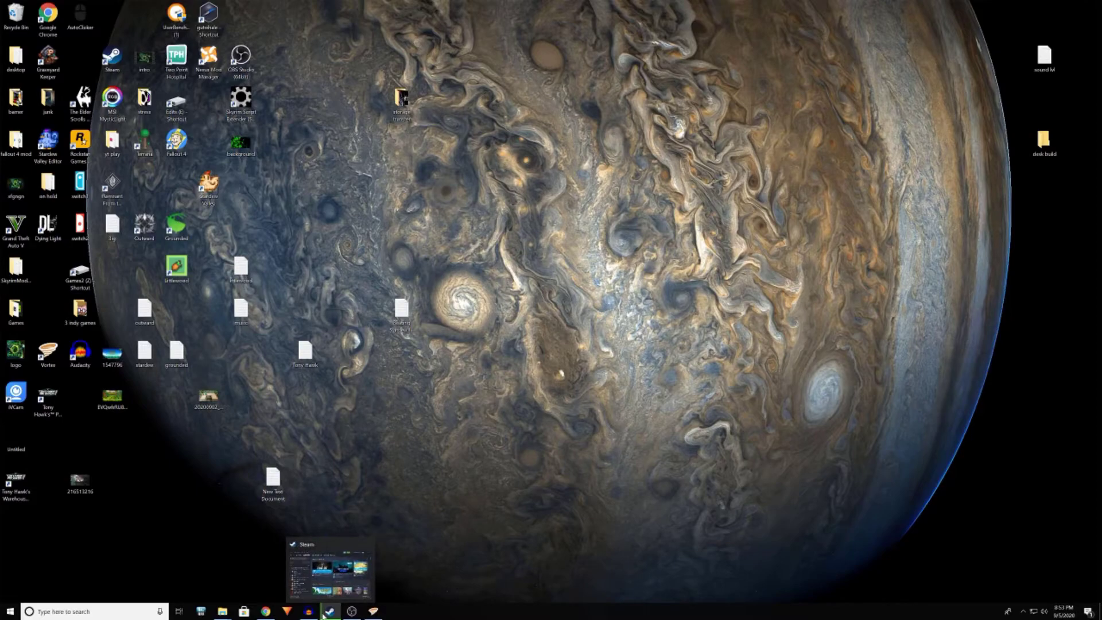
pyautogui.click(265, 611)
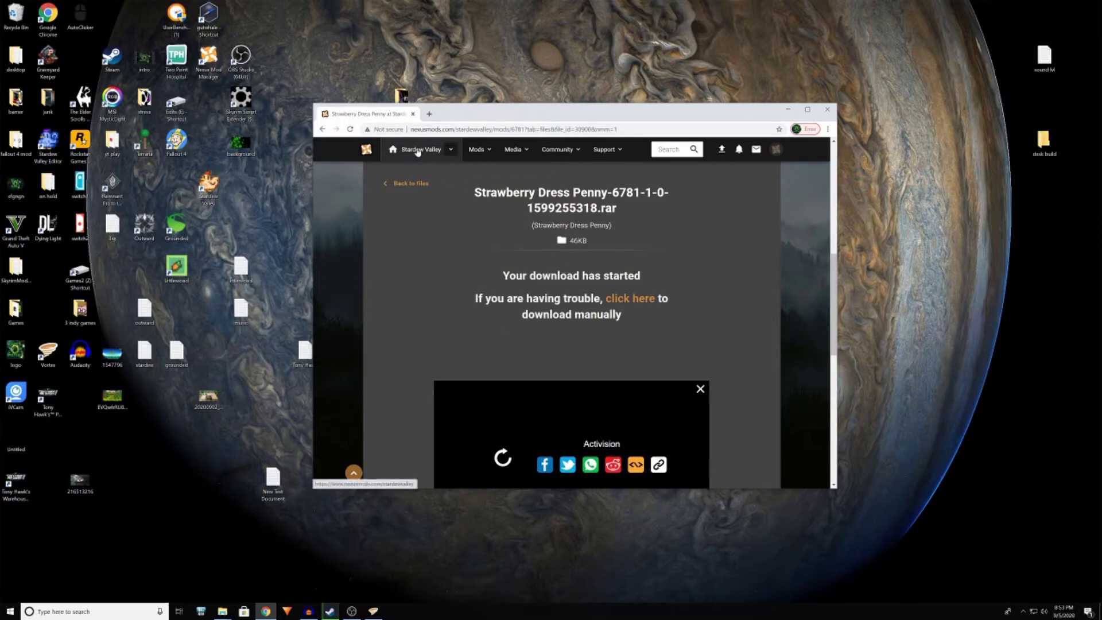
pyautogui.click(451, 151)
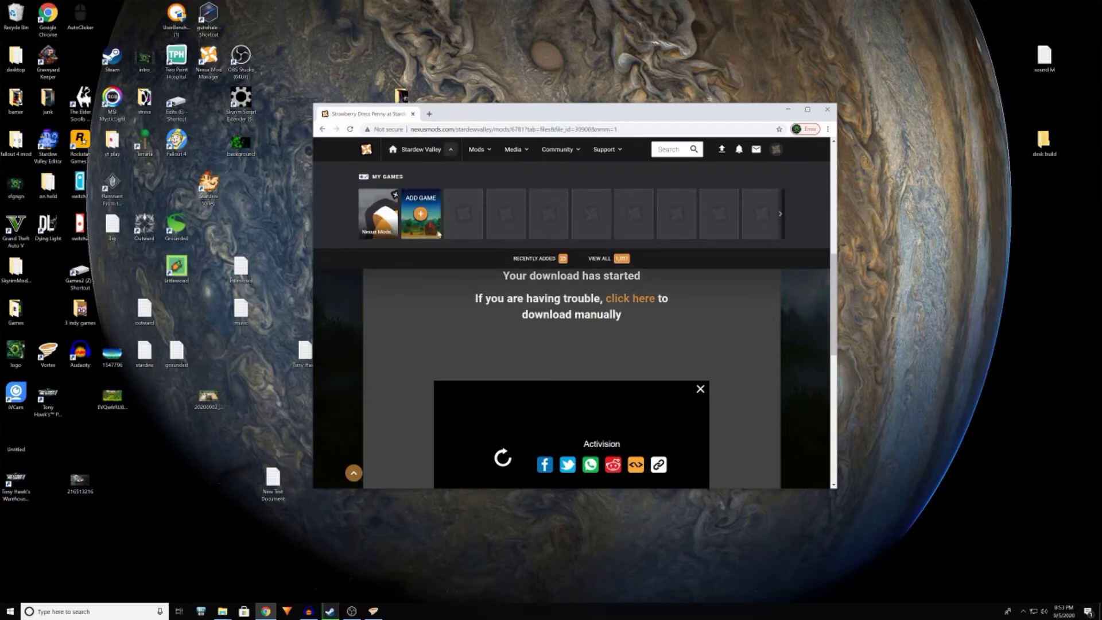
pyautogui.click(448, 150)
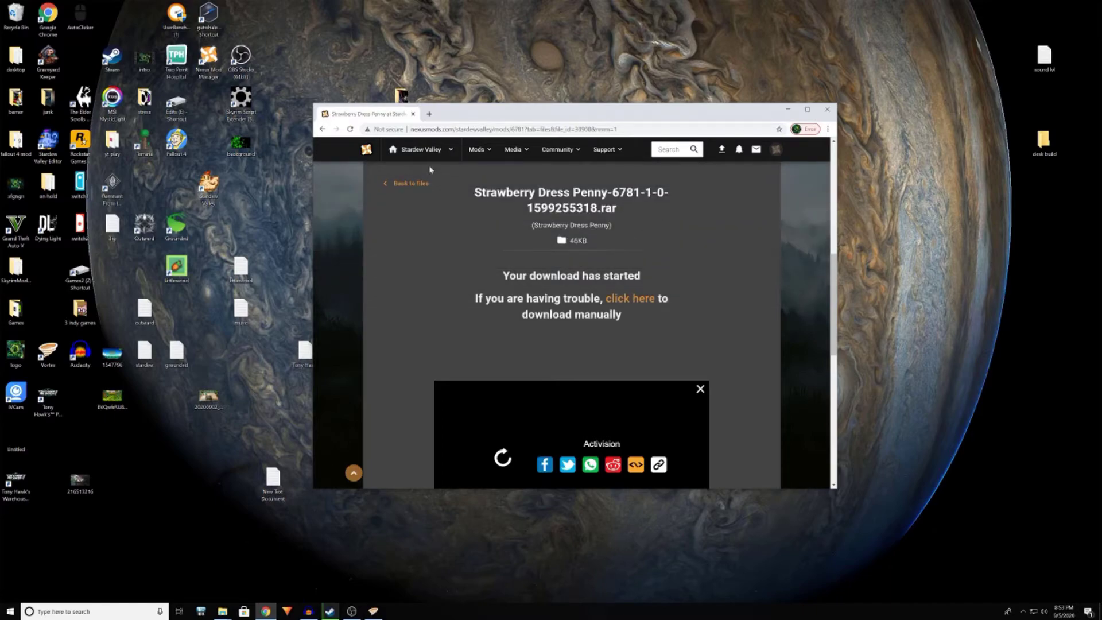
pyautogui.click(400, 184)
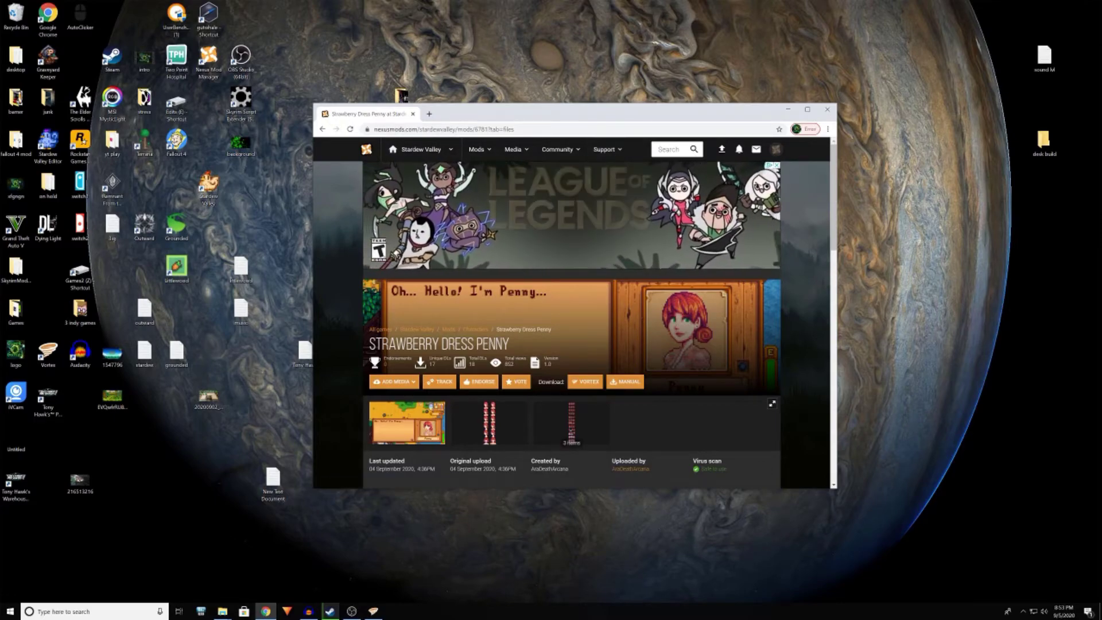
# Search the Nexus Mods site for "track", clear the search and dismiss the video advertisement.
pyautogui.click(661, 151)
pyautogui.write('tracka')
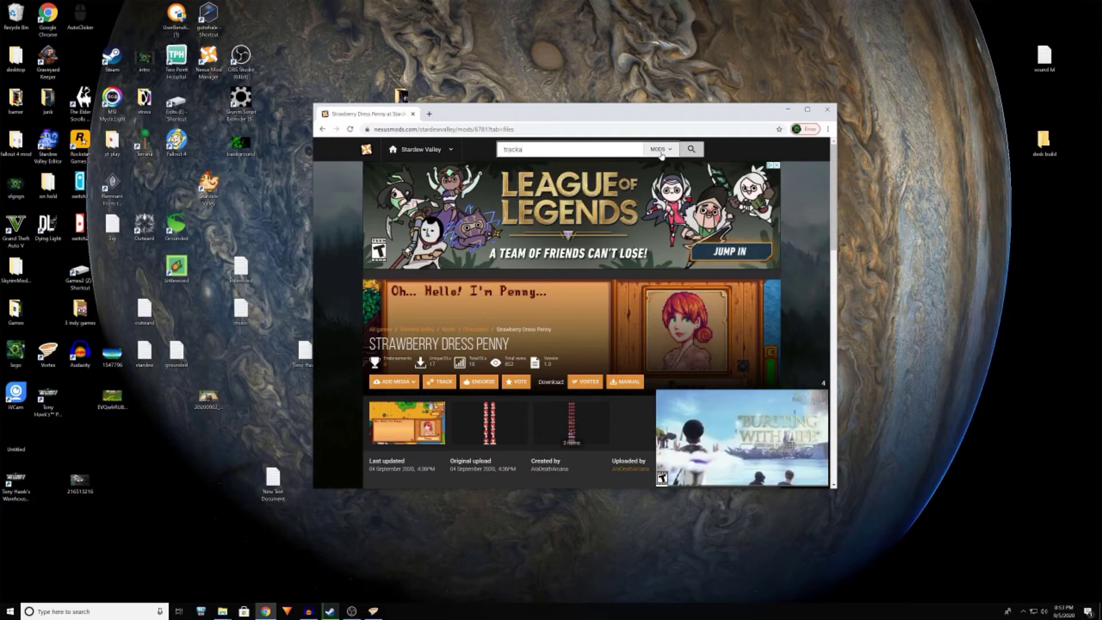
pyautogui.press('BackSpace')
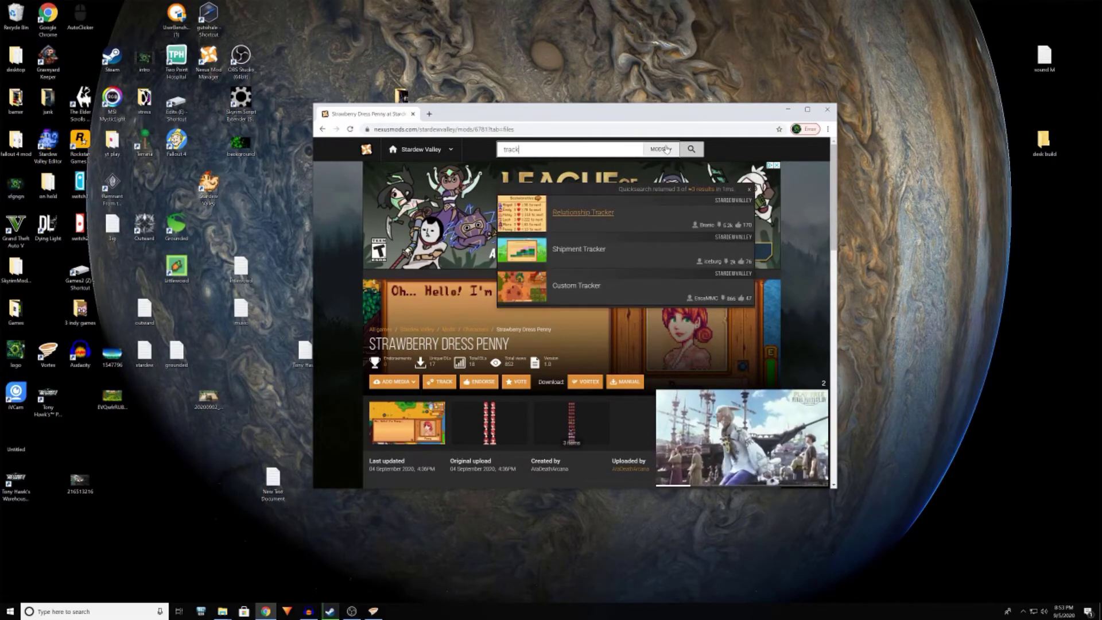
pyautogui.scroll(-3, 534, 263)
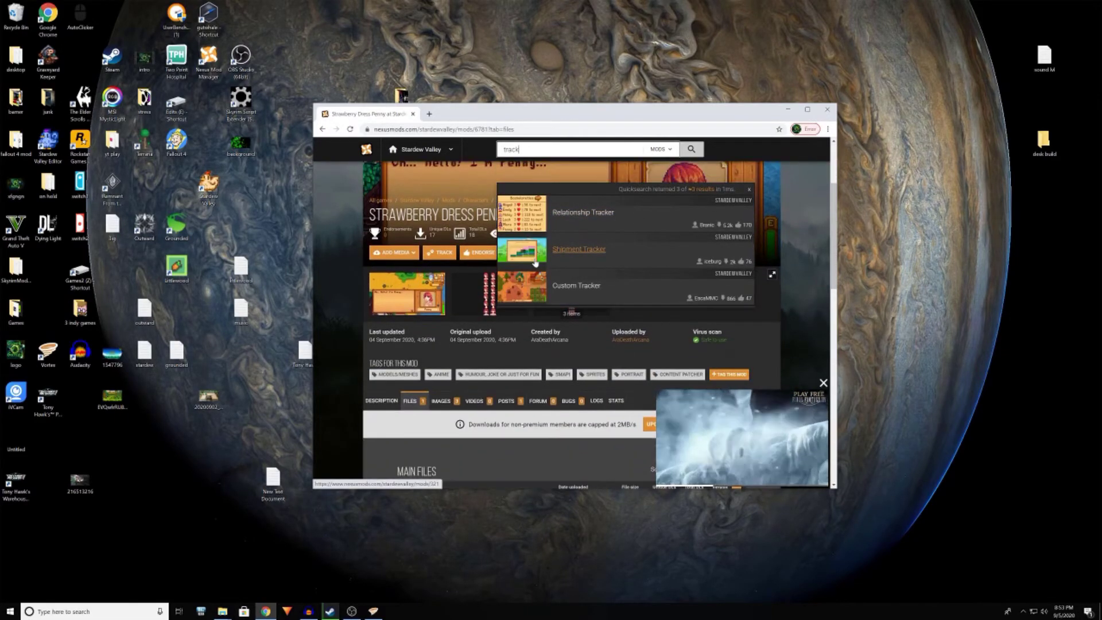
pyautogui.scroll(3, 609, 276)
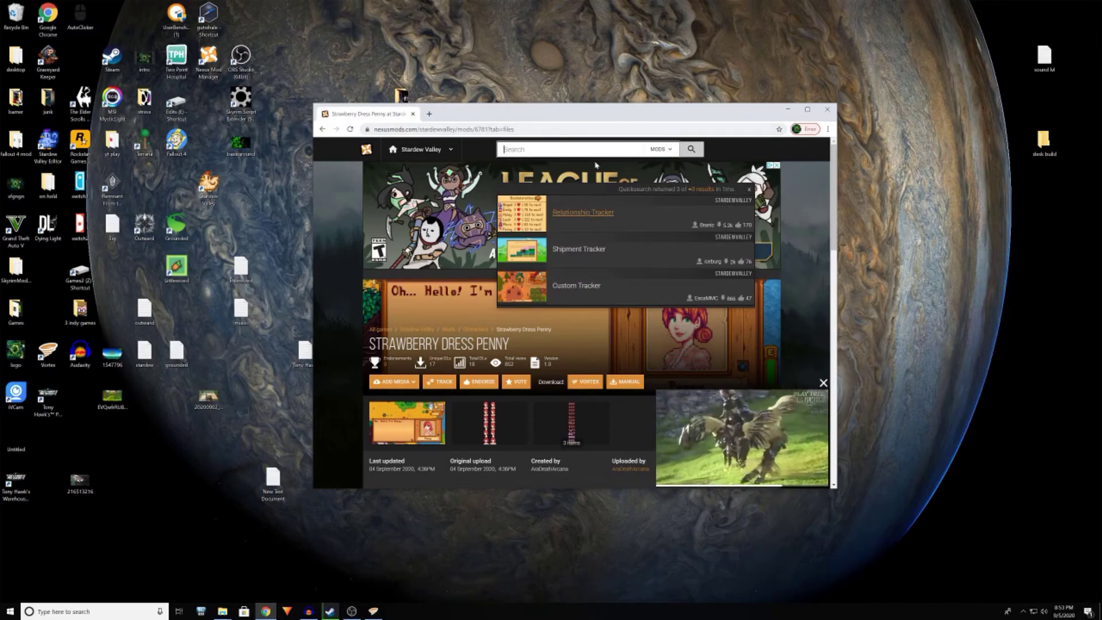
pyautogui.click(829, 384)
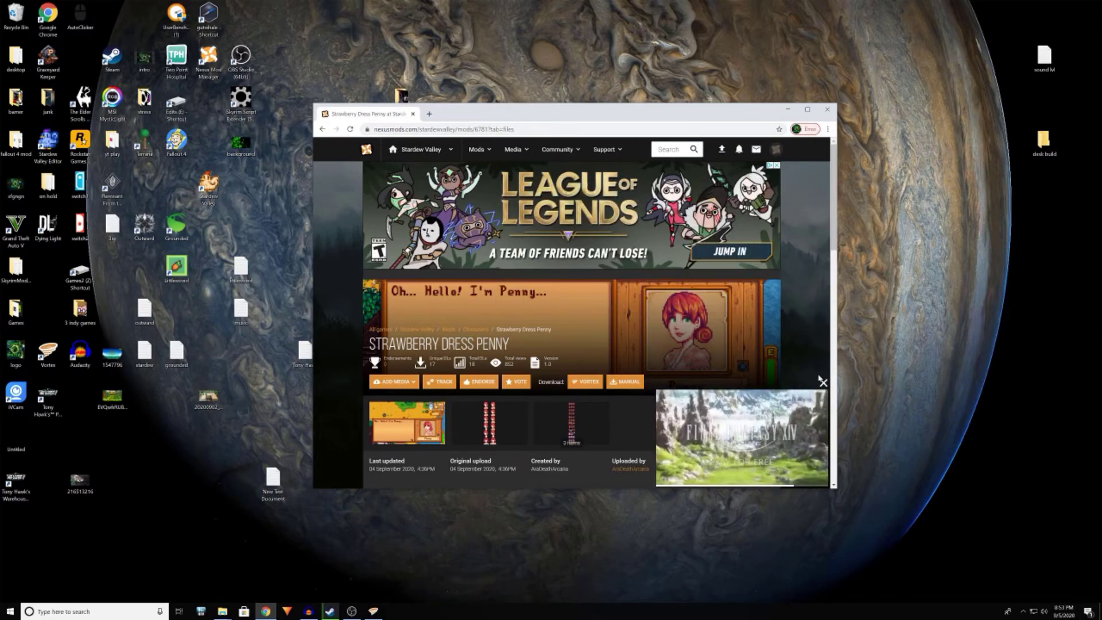
pyautogui.click(823, 383)
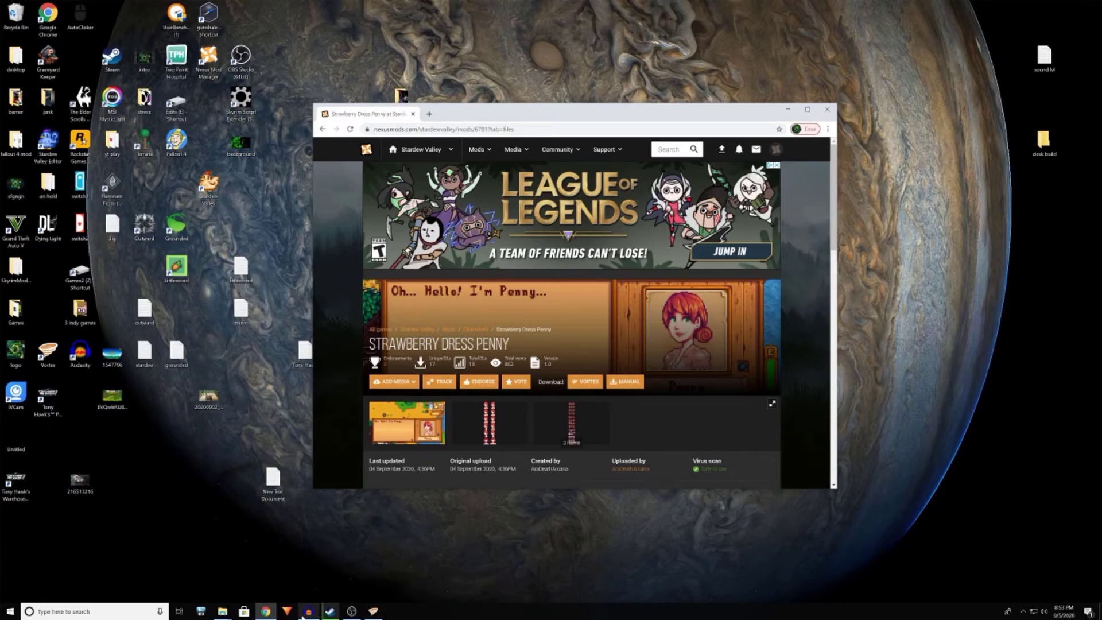
pyautogui.moveTo(307, 613)
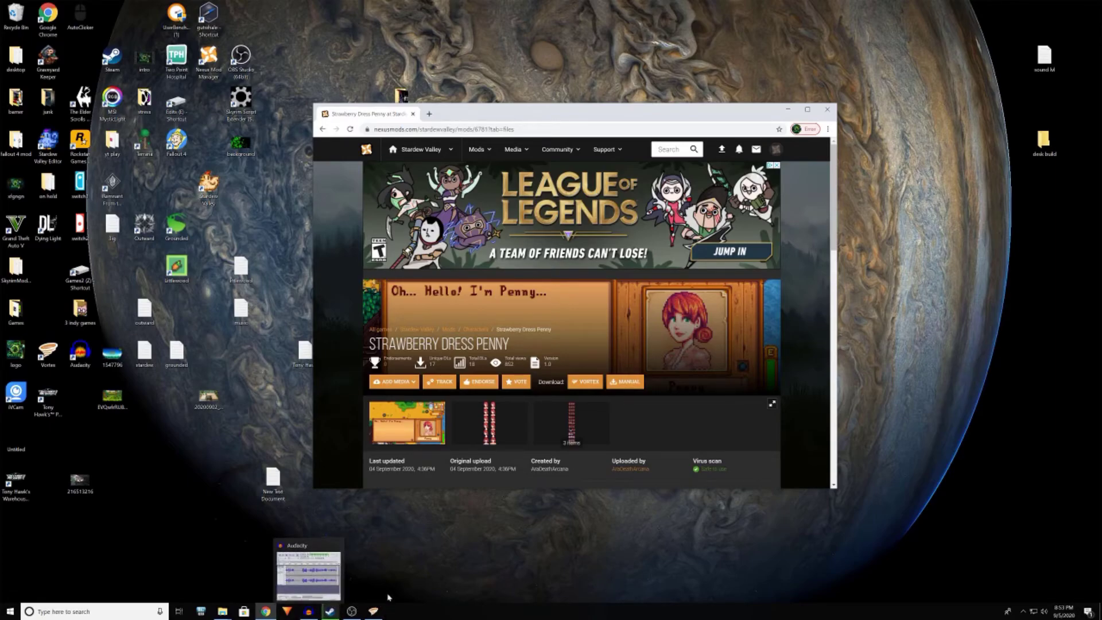